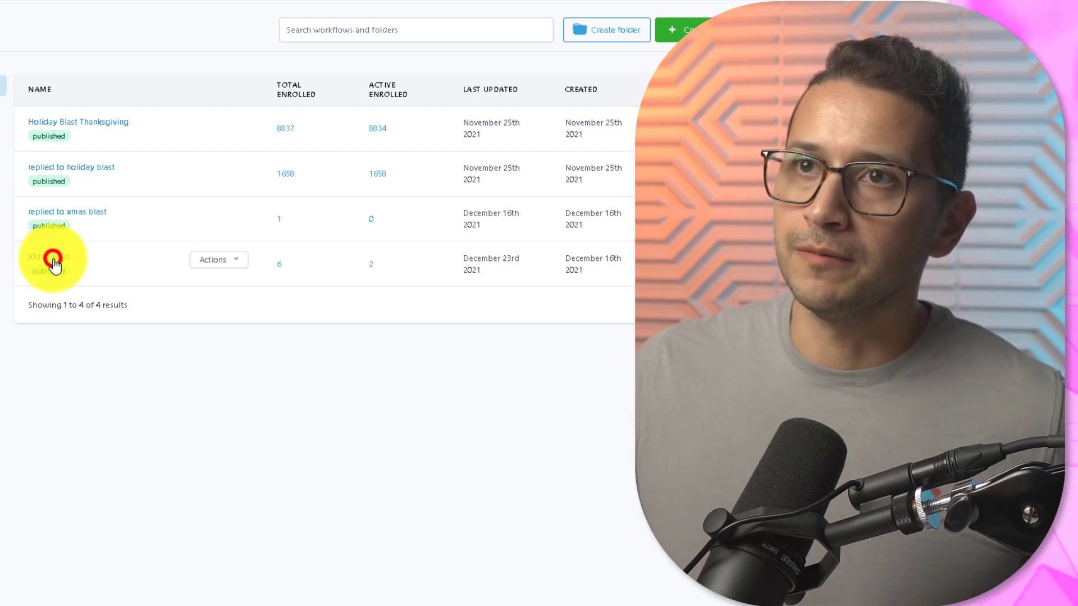
# Open the XMAS Blast workflow's 'xmas blast tag added' trigger, filtered on the tag xmas blast.
pyautogui.click(53, 259)
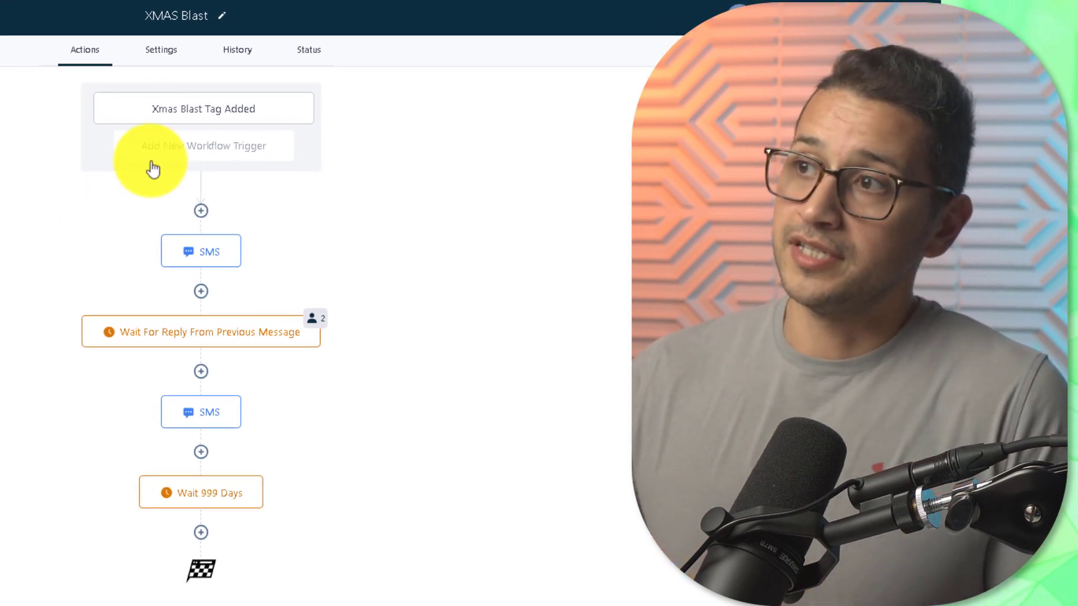
pyautogui.click(185, 108)
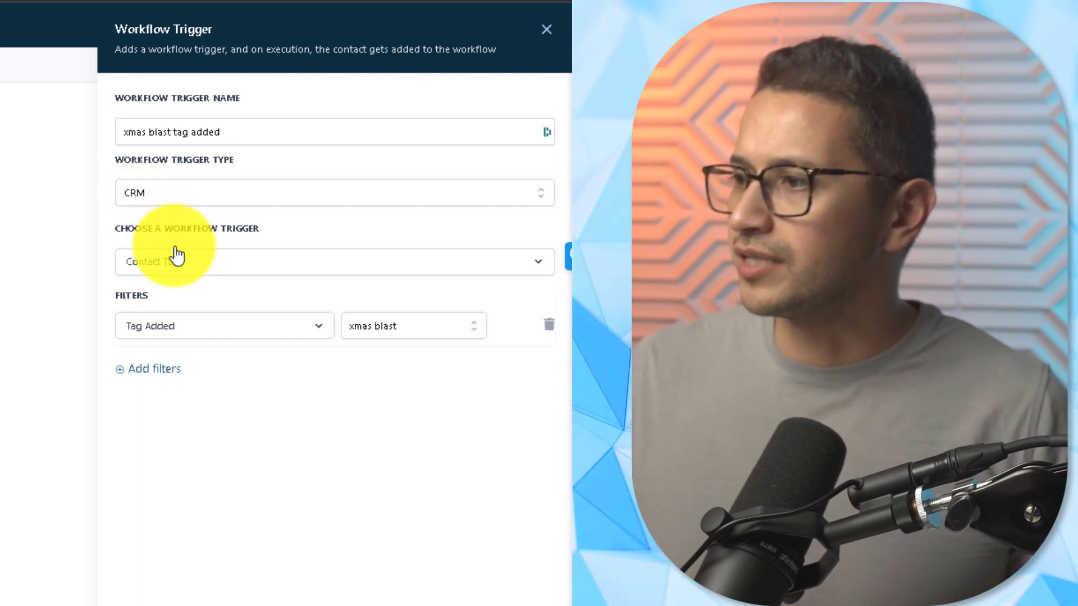
pyautogui.click(588, 597)
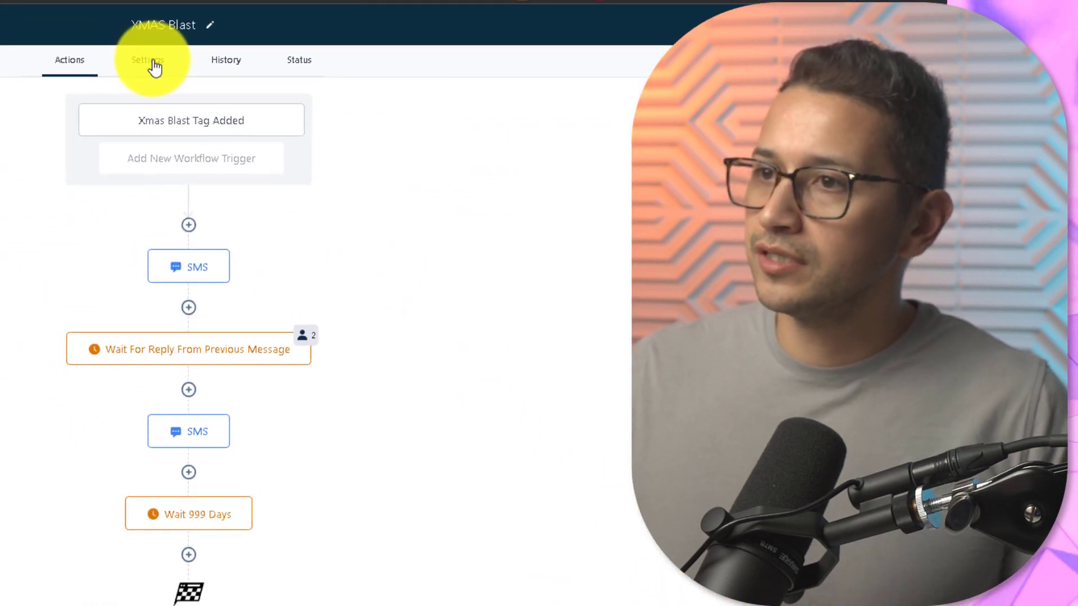
pyautogui.click(149, 64)
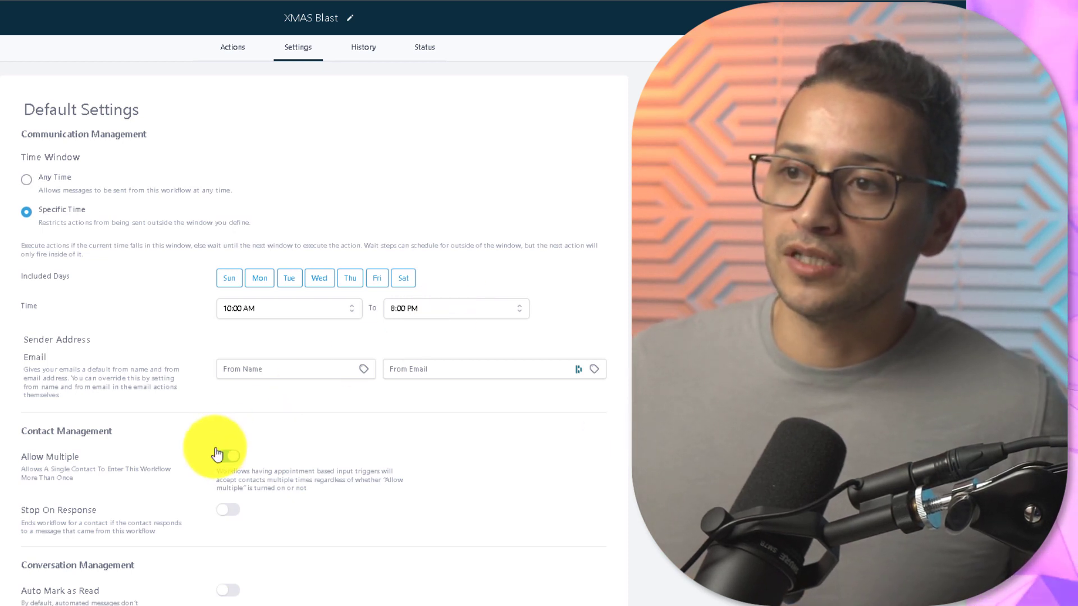
pyautogui.scroll(-5, 335, 464)
pyautogui.scroll(5, 335, 464)
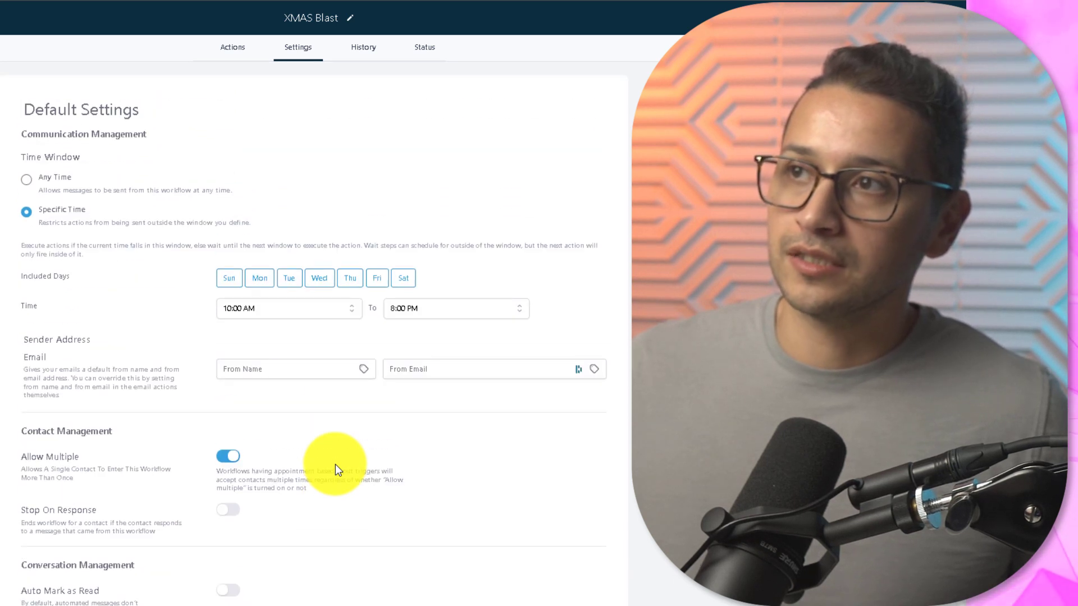
pyautogui.click(363, 49)
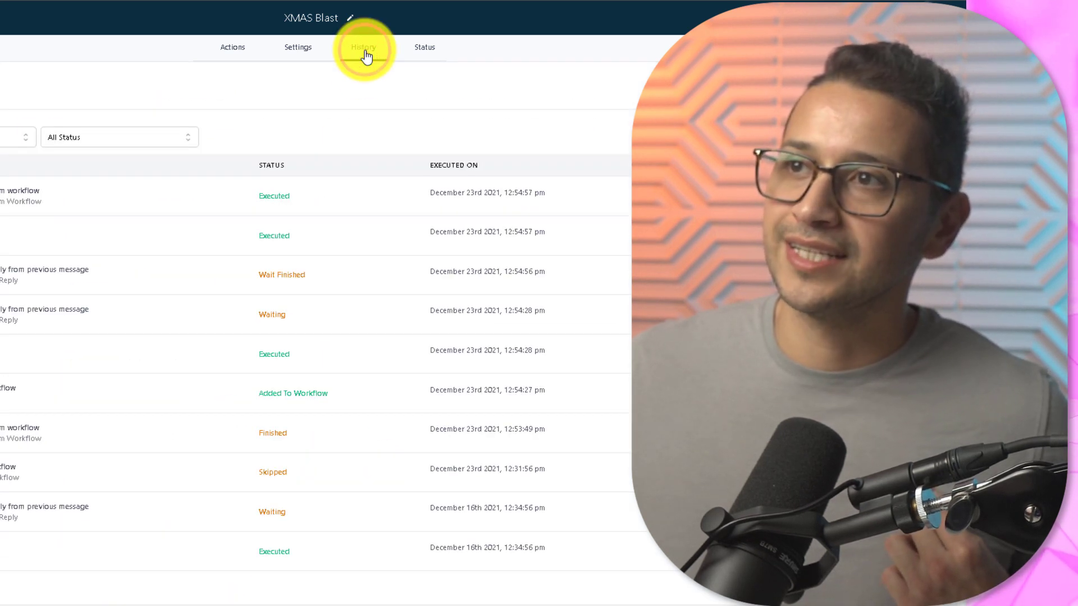
pyautogui.click(422, 46)
pyautogui.click(236, 50)
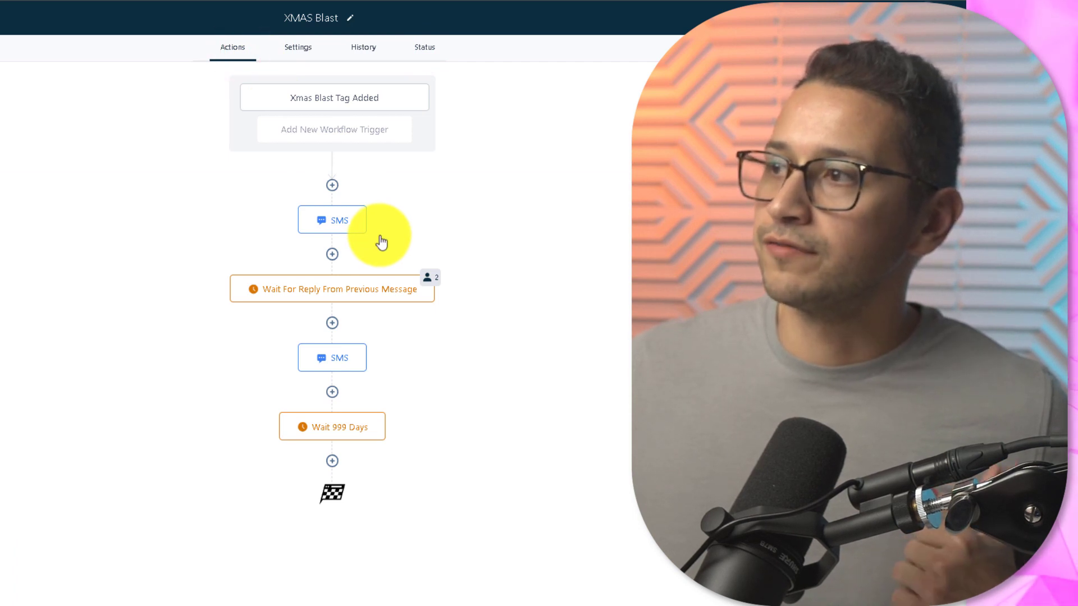
# Save the first SMS step with the suggested test phone number, then open the wait-for-reply step.
pyautogui.click(342, 224)
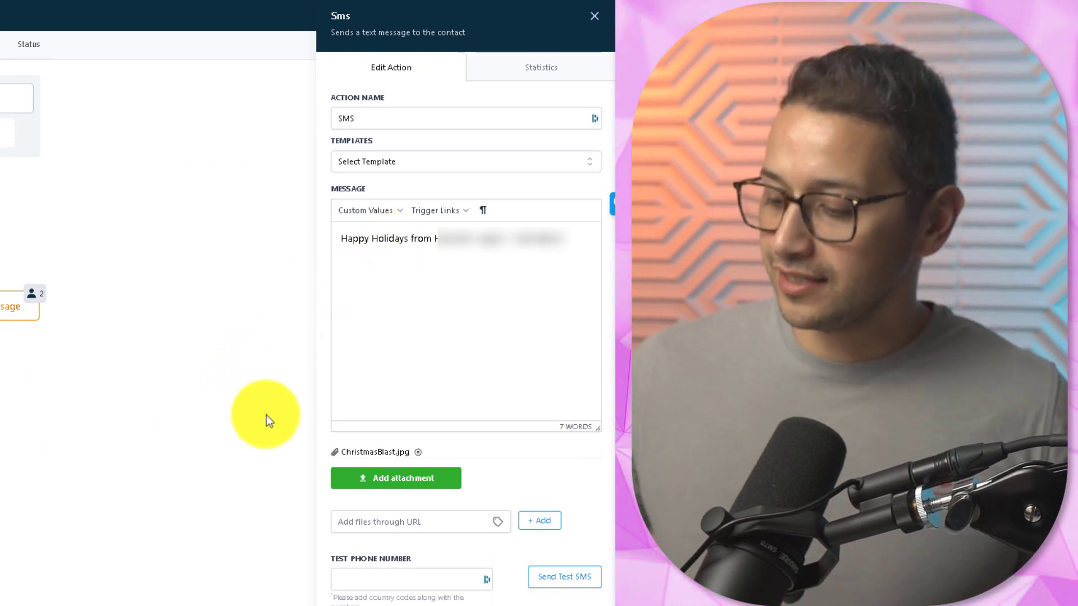
pyautogui.click(367, 581)
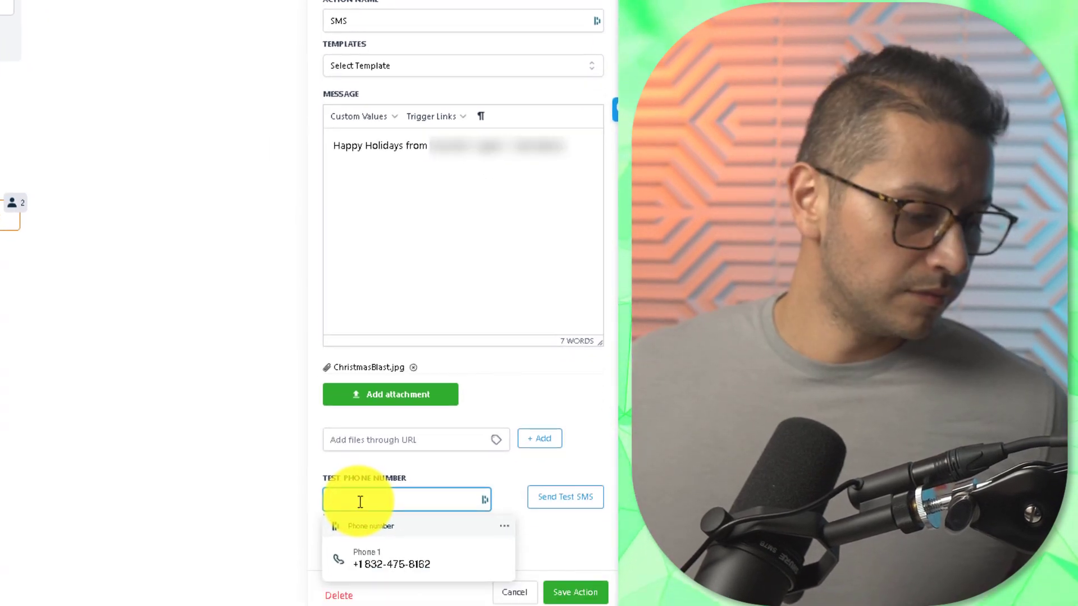
pyautogui.press('Down')
pyautogui.press('Return')
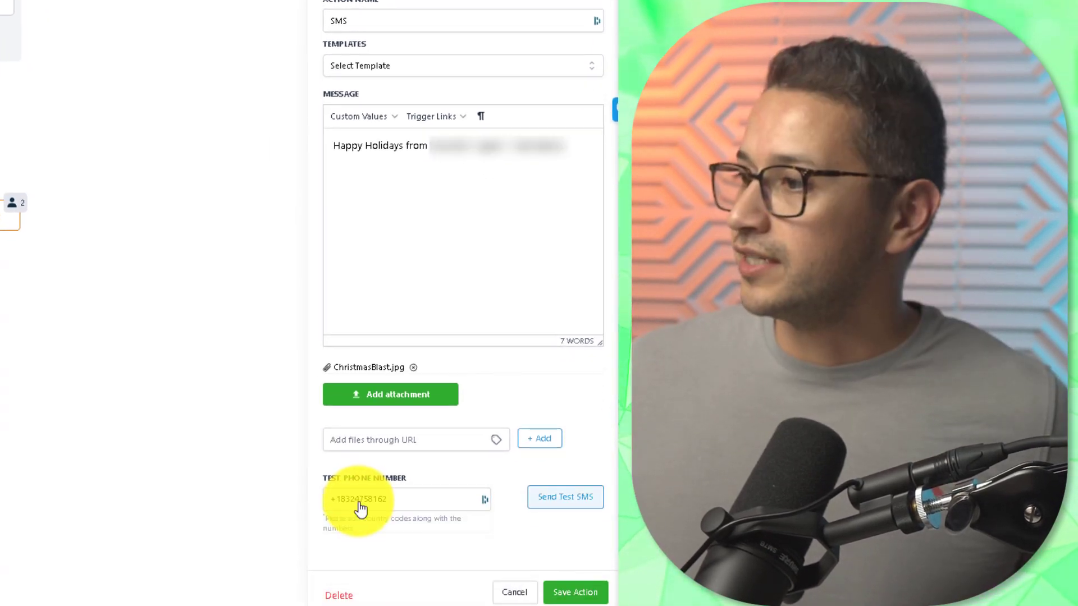
pyautogui.click(575, 592)
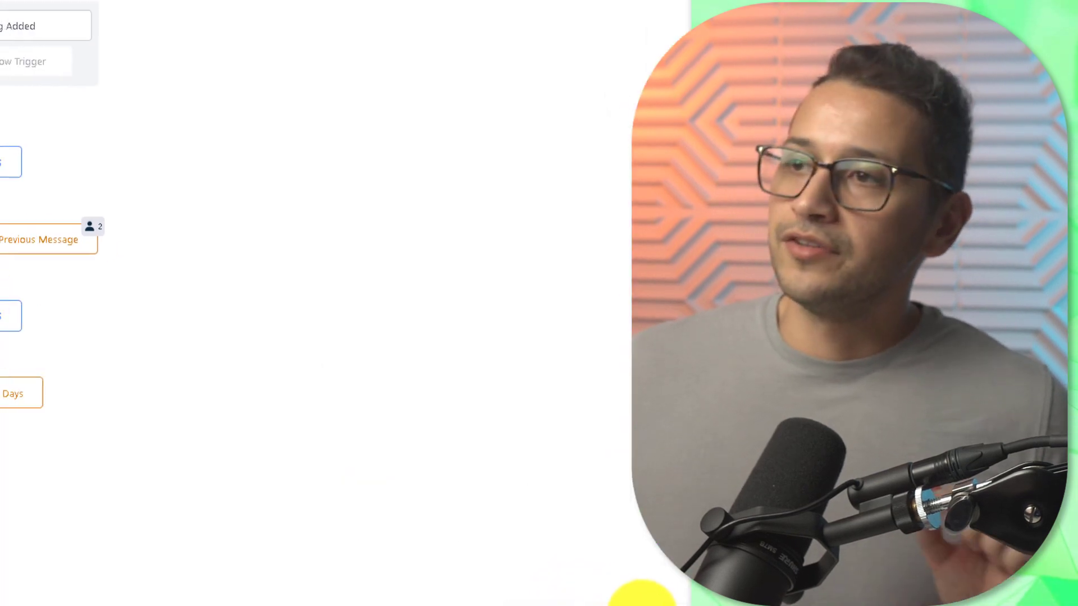
pyautogui.click(1, 247)
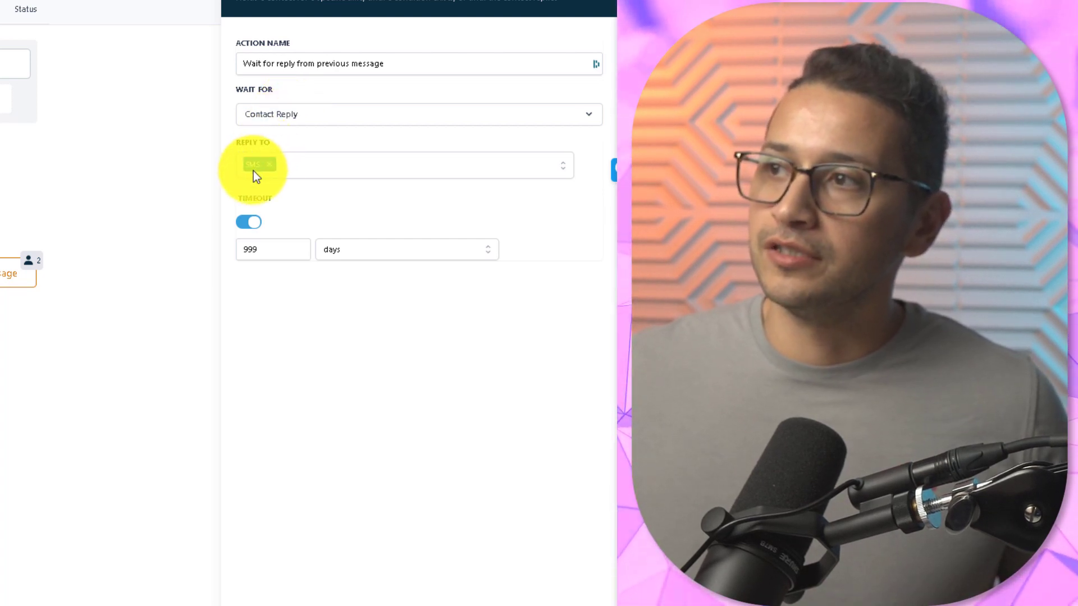
pyautogui.click(163, 275)
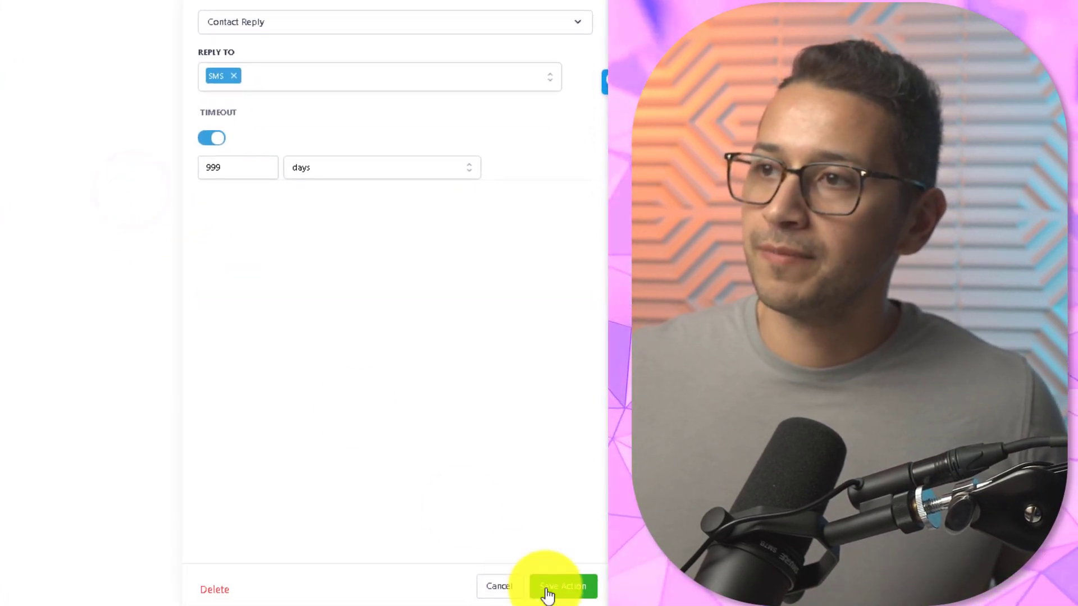
# Save the wait-for-reply step and review the follow-up Poland-visit SMS.
pyautogui.click(561, 586)
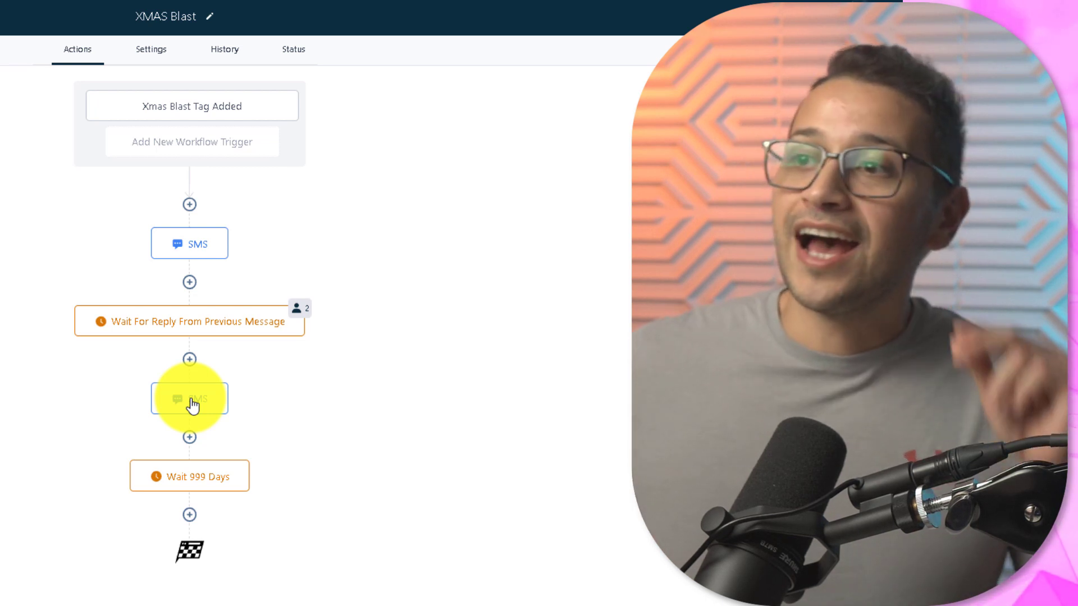
pyautogui.click(192, 403)
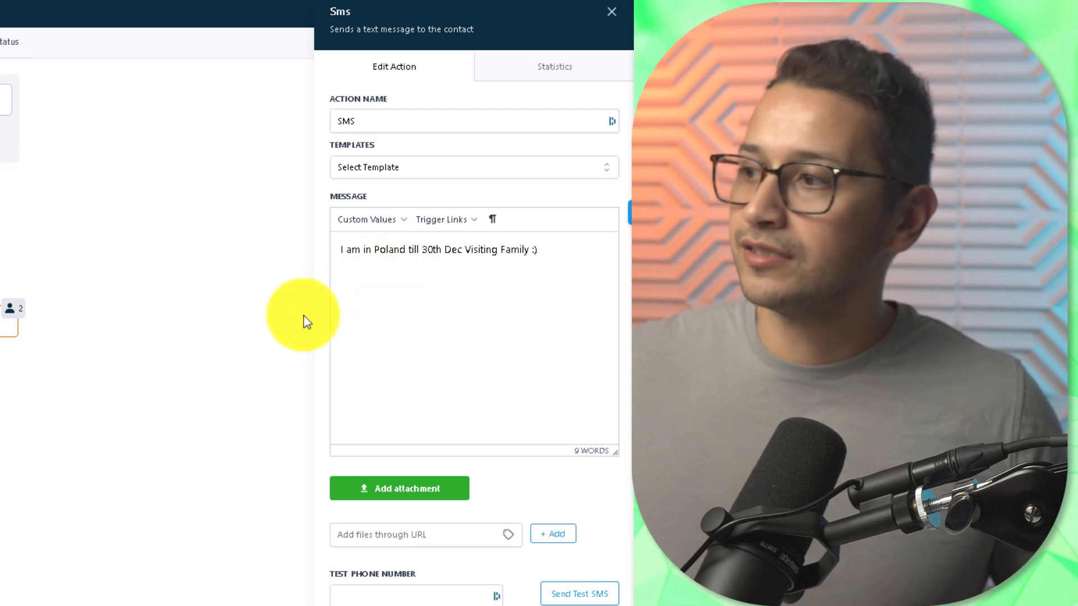
pyautogui.click(241, 345)
pyautogui.click(580, 596)
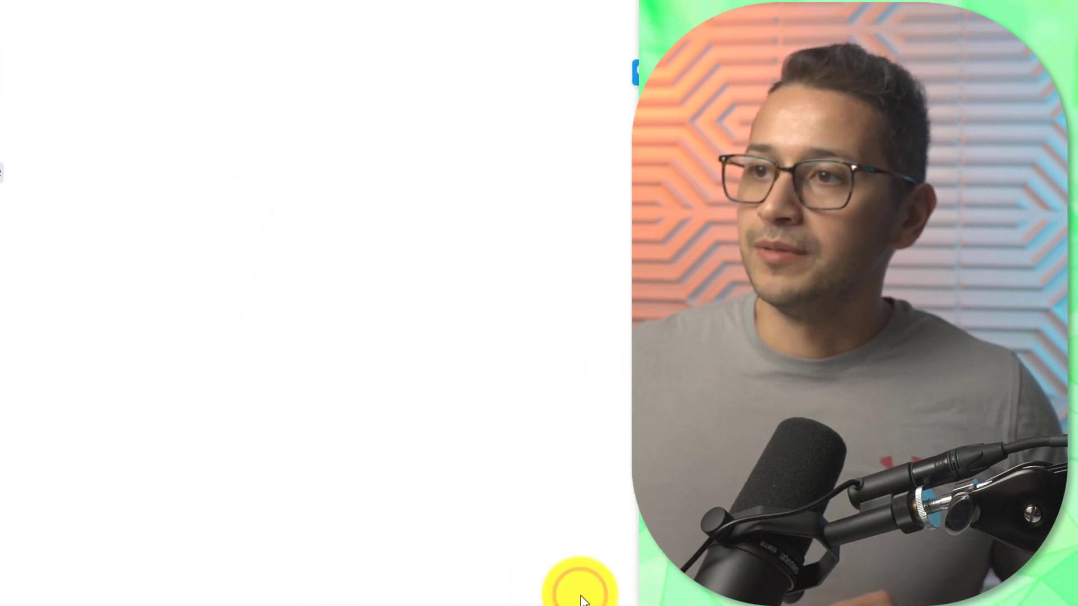
# Save the 999-day wait step and update the XMAS Blast workflow.
pyautogui.click(174, 470)
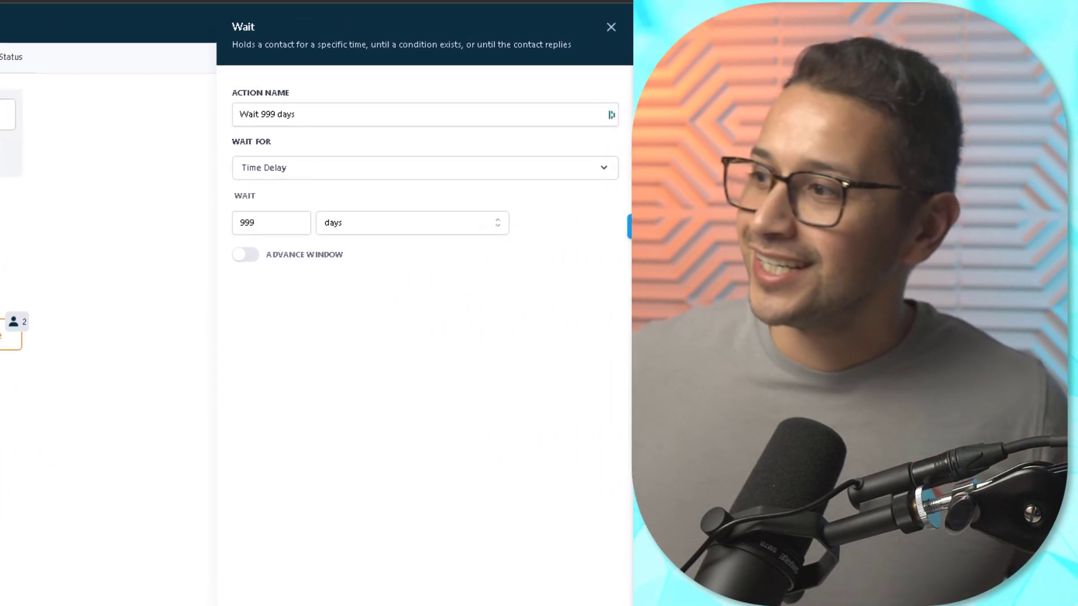
pyautogui.click(578, 596)
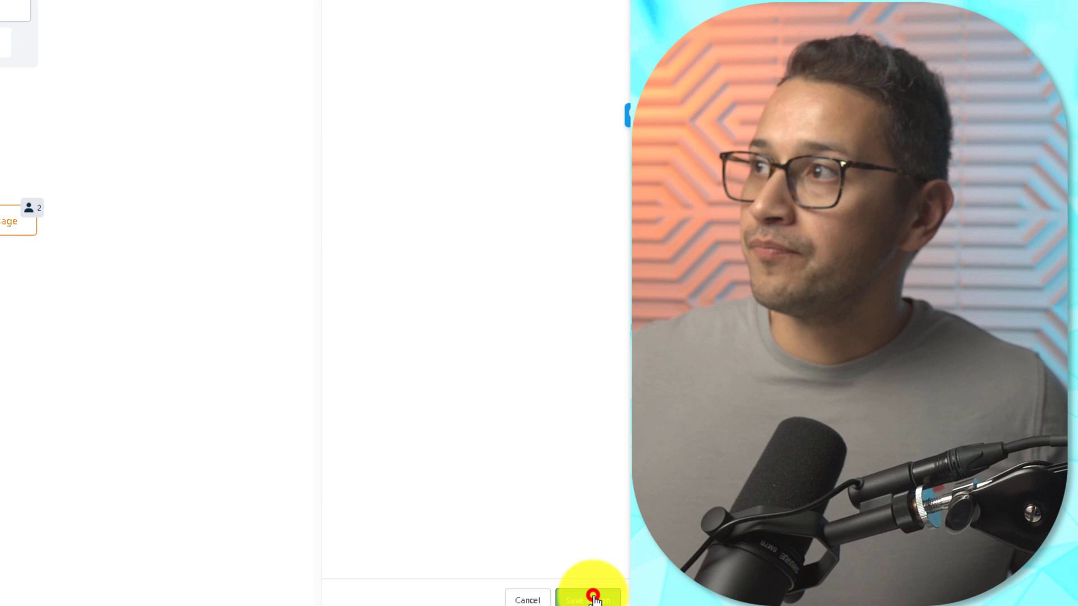
pyautogui.click(588, 27)
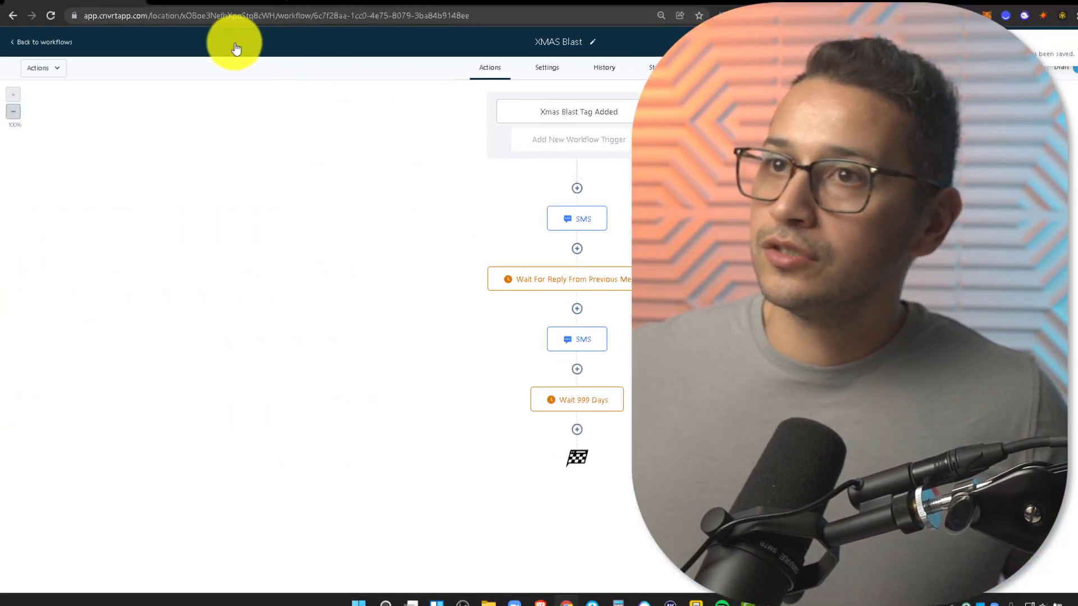
# In the 'replied to xmas blast' workflow, save the Customer Replied trigger filtered on XMAS Blast.
pyautogui.click(44, 44)
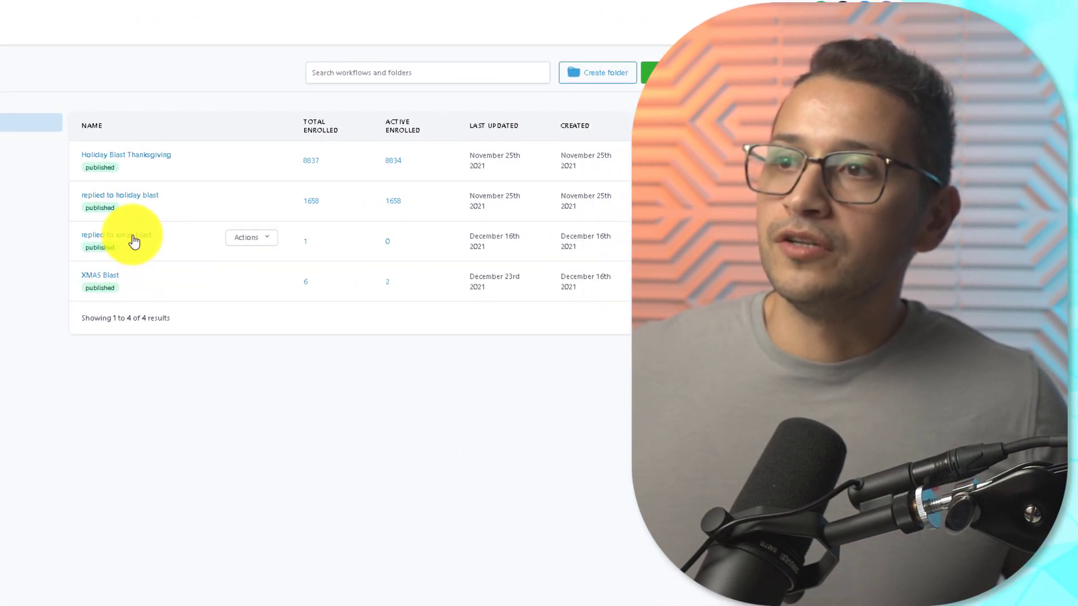
pyautogui.click(132, 236)
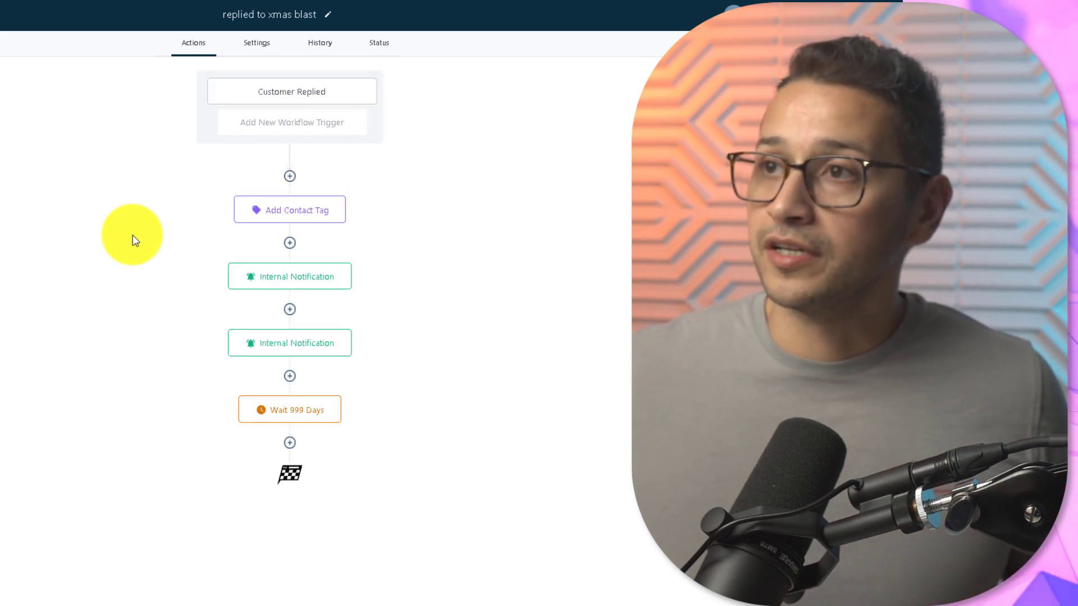
pyautogui.click(289, 90)
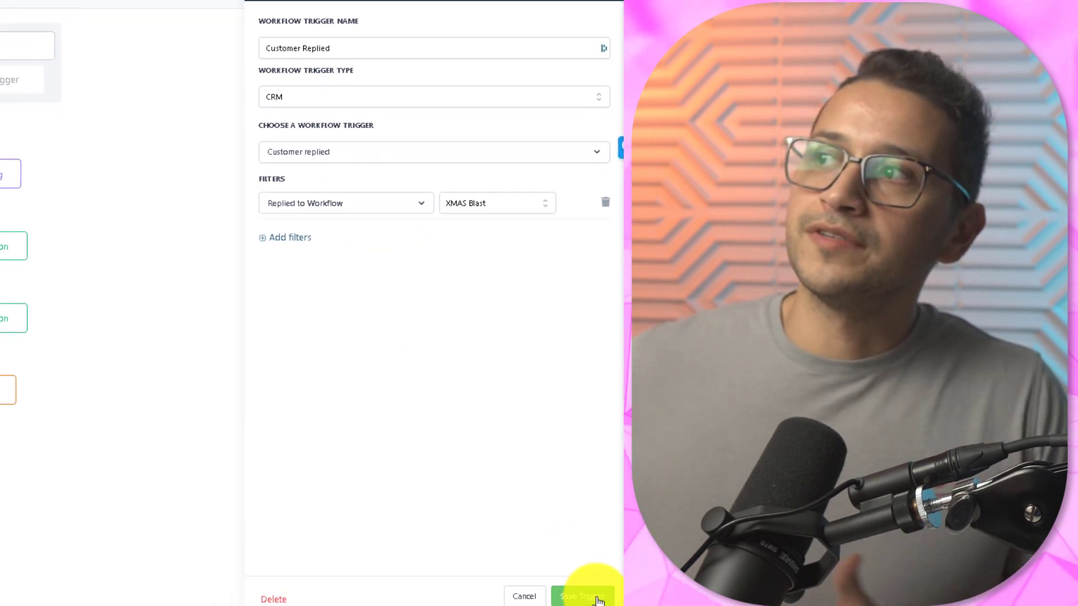
pyautogui.click(598, 600)
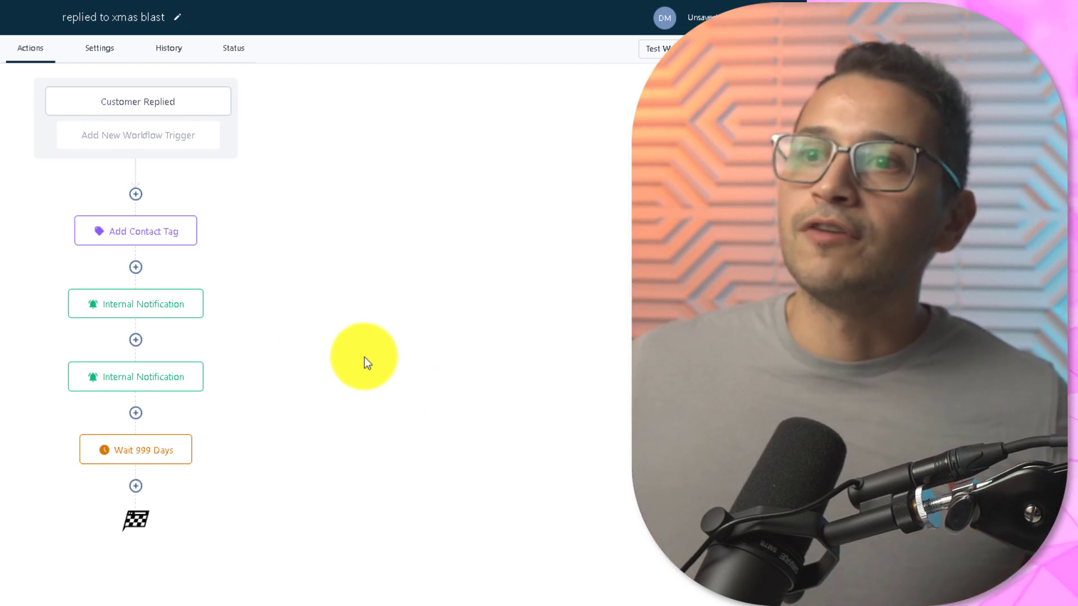
pyautogui.click(153, 256)
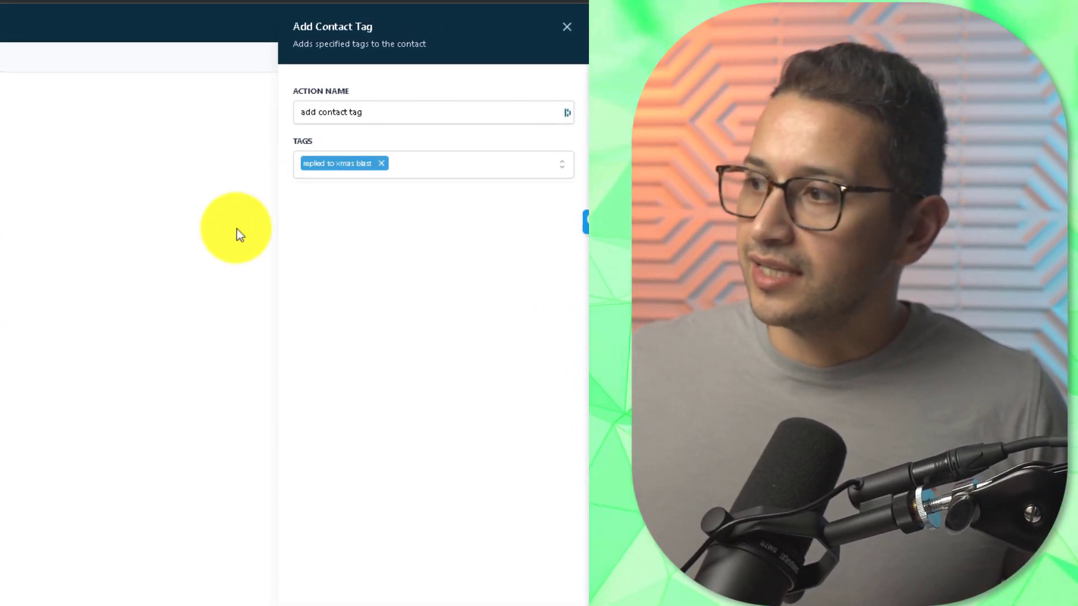
pyautogui.click(95, 306)
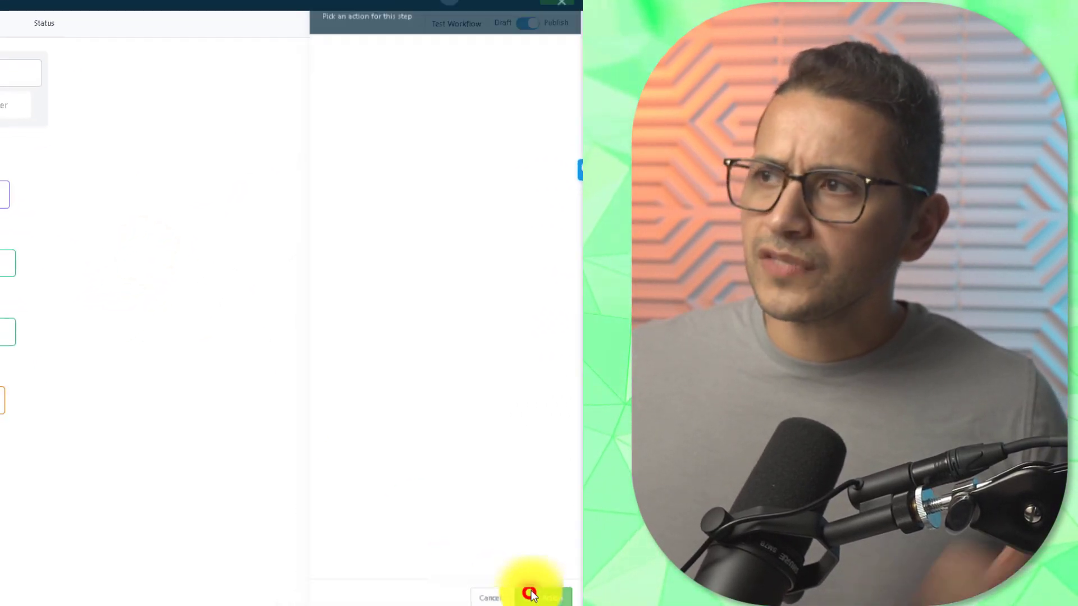
pyautogui.click(169, 300)
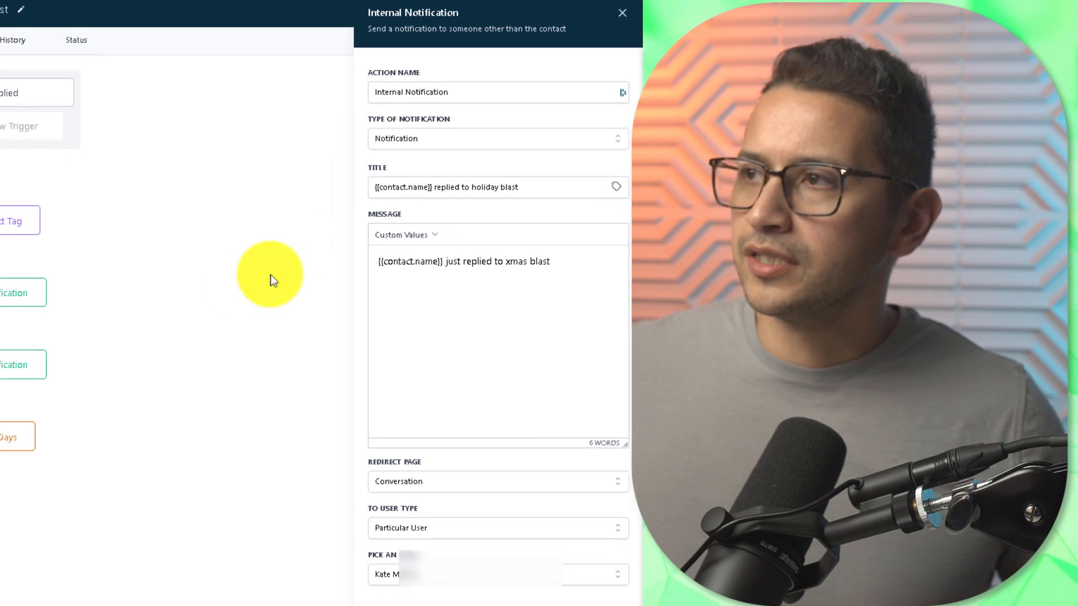
pyautogui.click(1, 365)
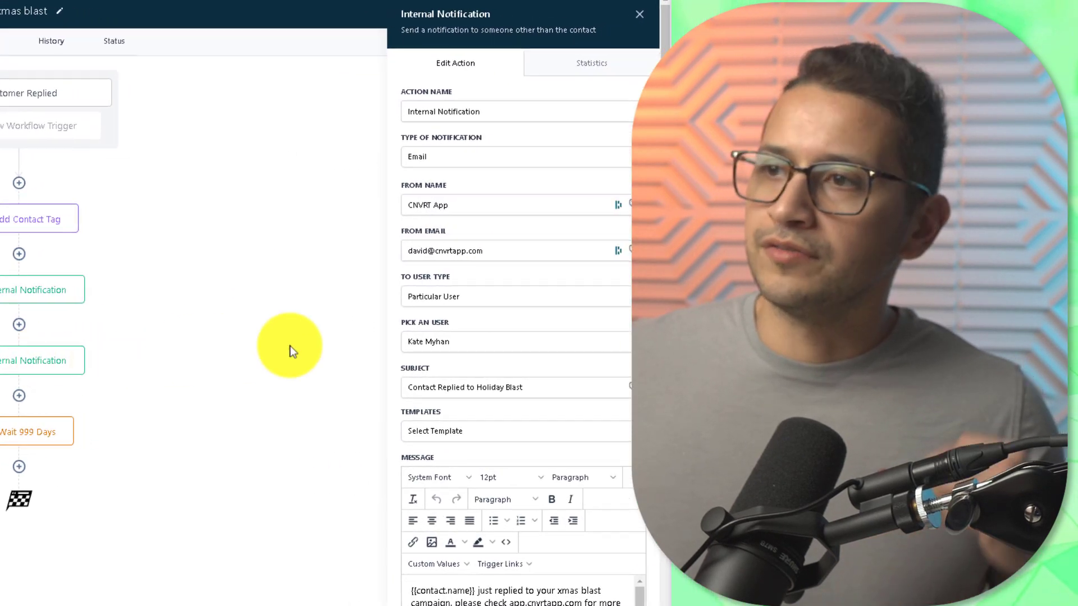
pyautogui.click(117, 399)
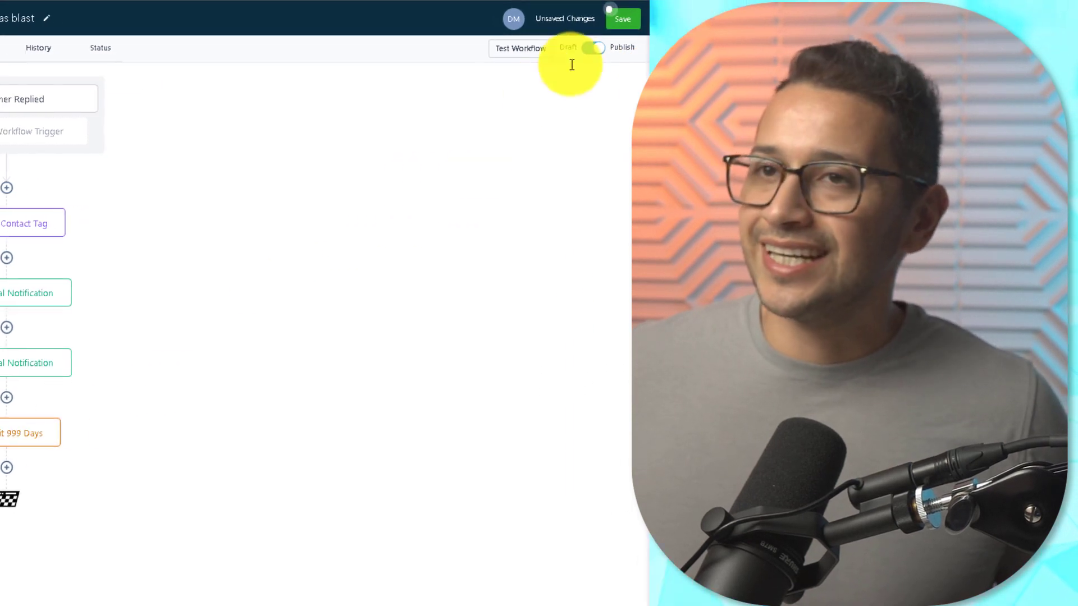
# Save the workflow, then add a Tag filter to the contacts list.
pyautogui.click(723, 26)
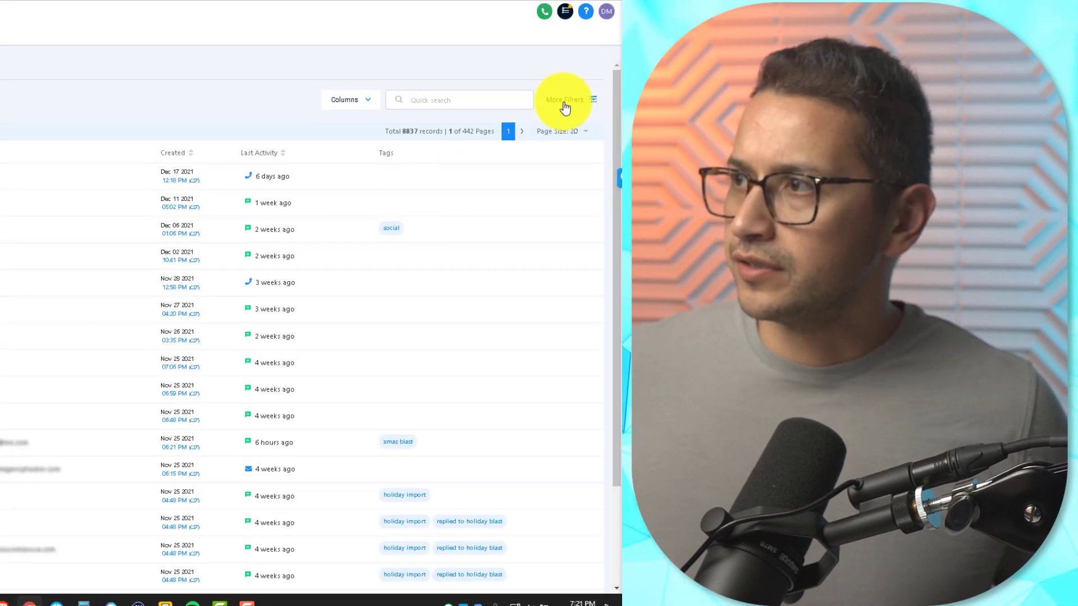
pyautogui.click(561, 101)
pyautogui.click(546, 150)
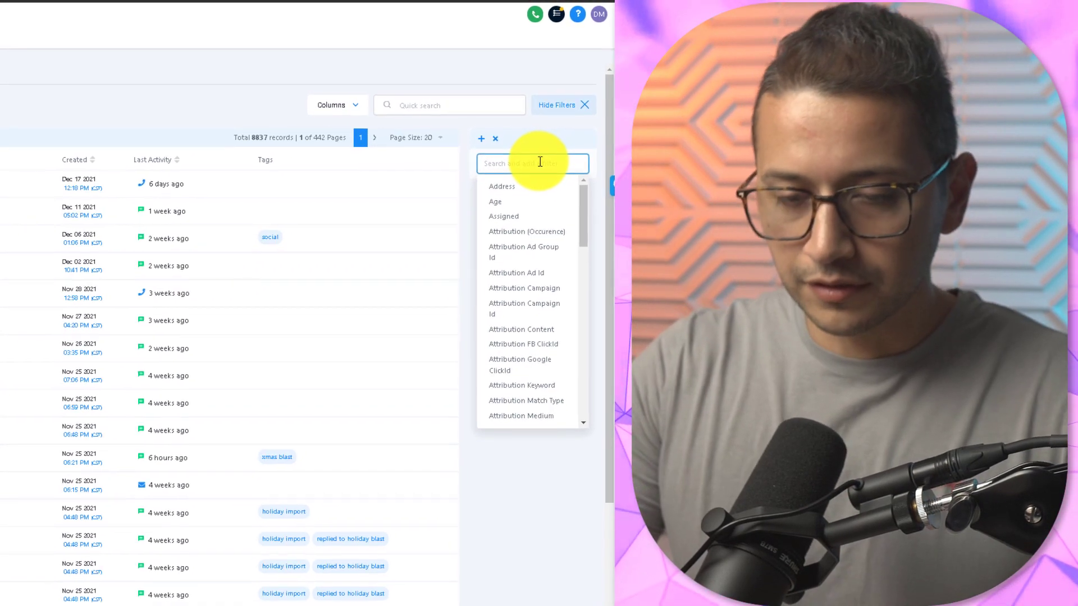
pyautogui.write('tag')
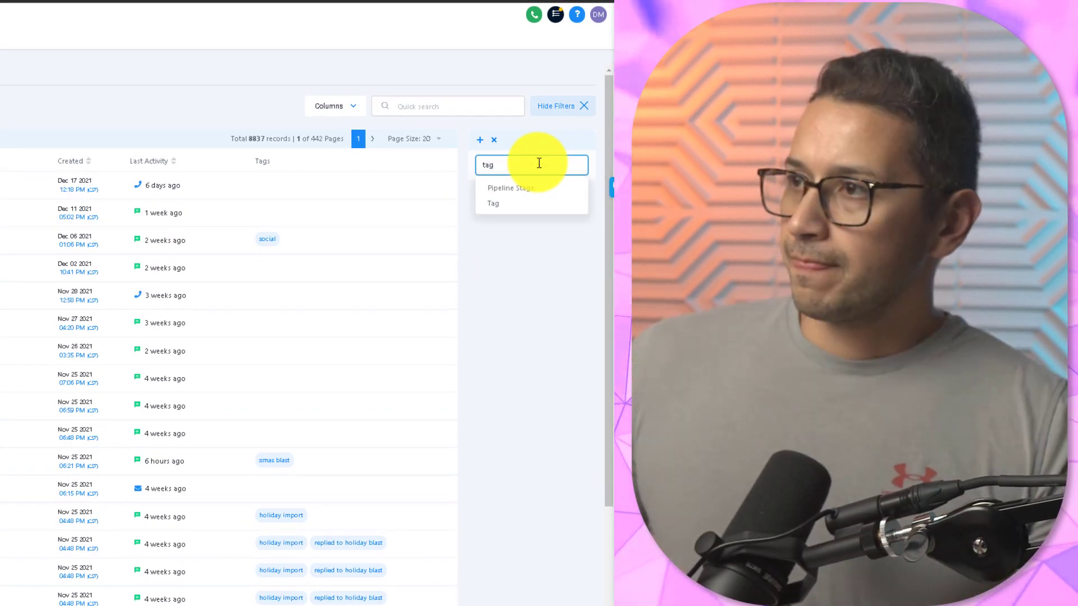
pyautogui.press('Return')
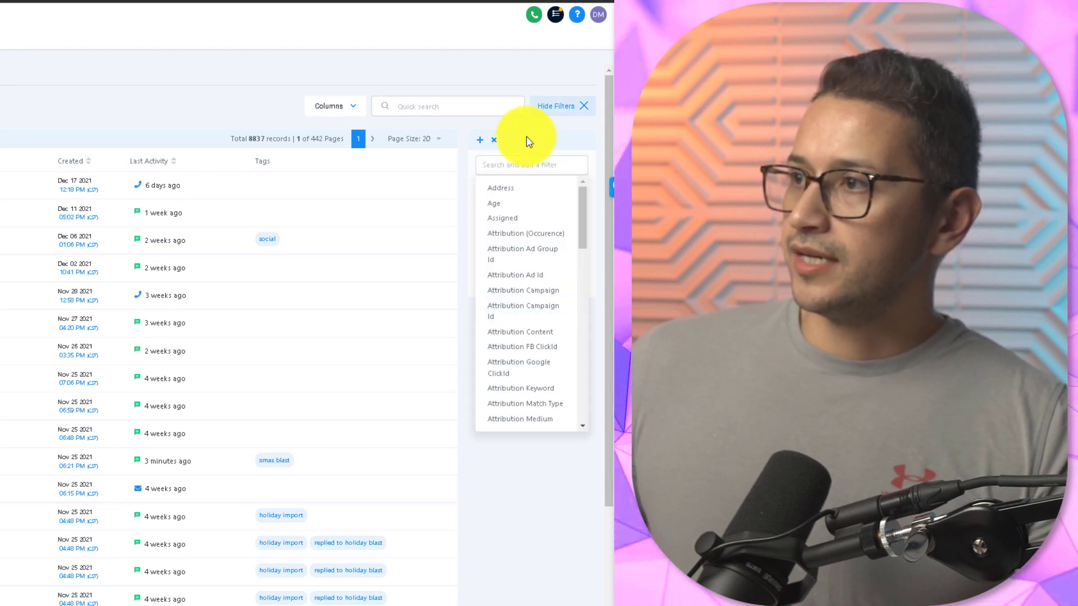
pyautogui.click(526, 140)
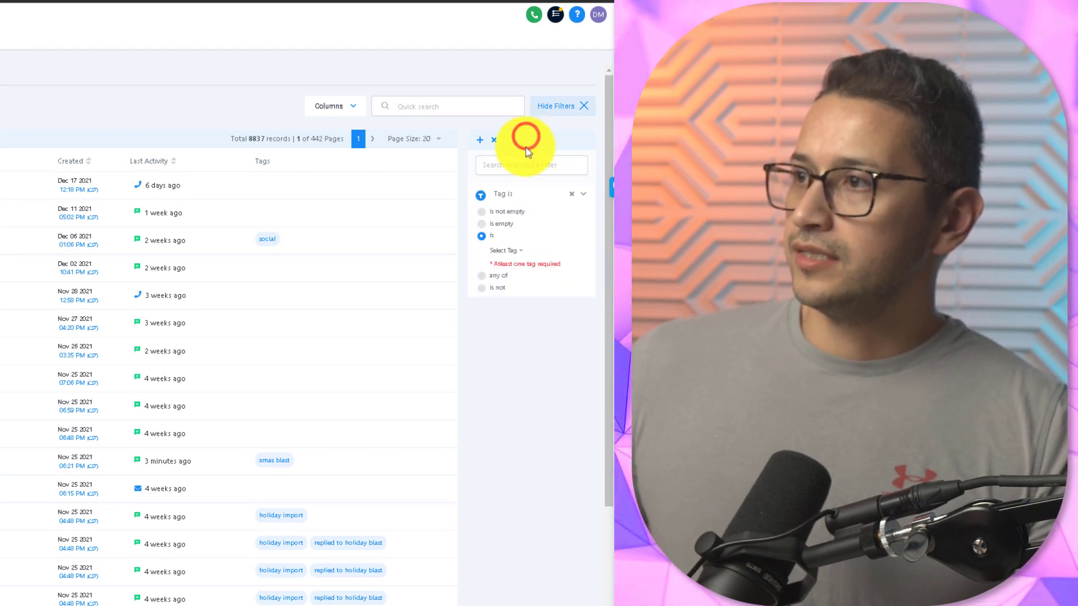
# Set the Tag filter to 'is not' agent and broker, leaving 8793 records, and save as a smart list.
pyautogui.click(480, 289)
pyautogui.click(511, 276)
pyautogui.click(521, 349)
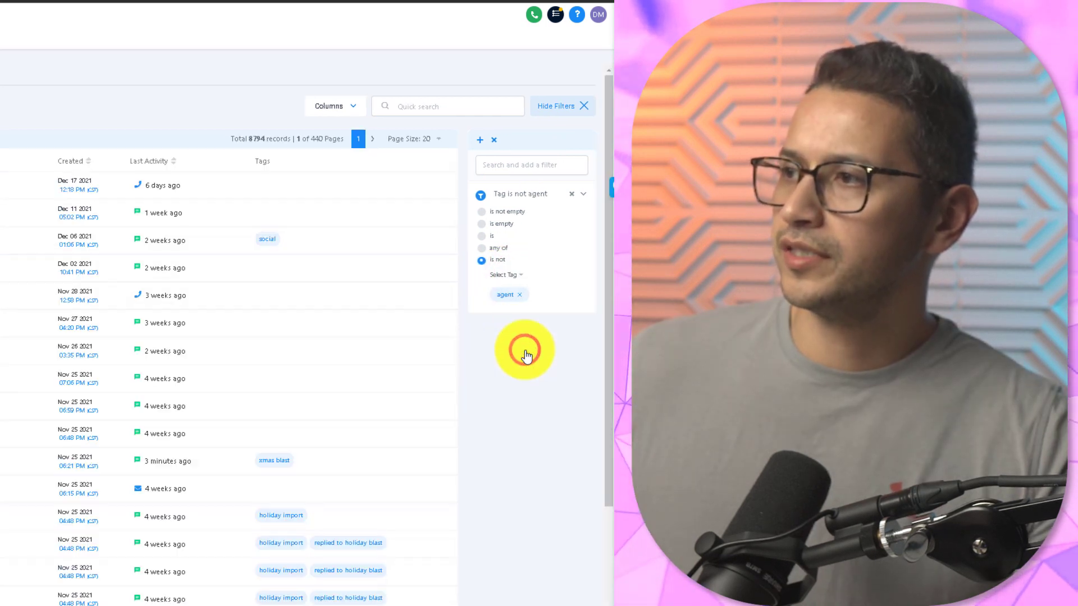
pyautogui.click(517, 276)
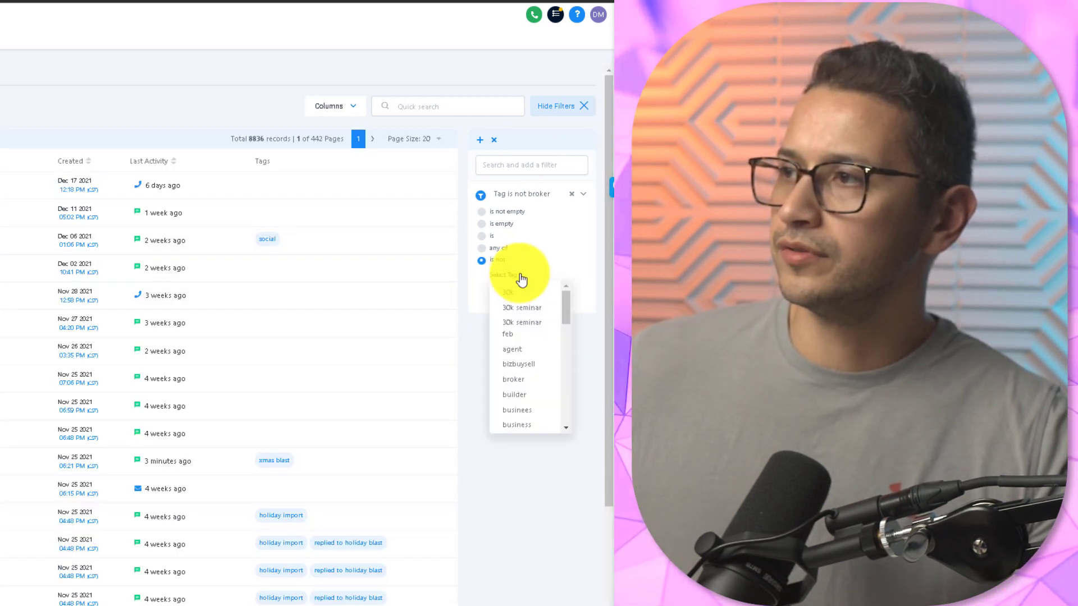
pyautogui.click(517, 345)
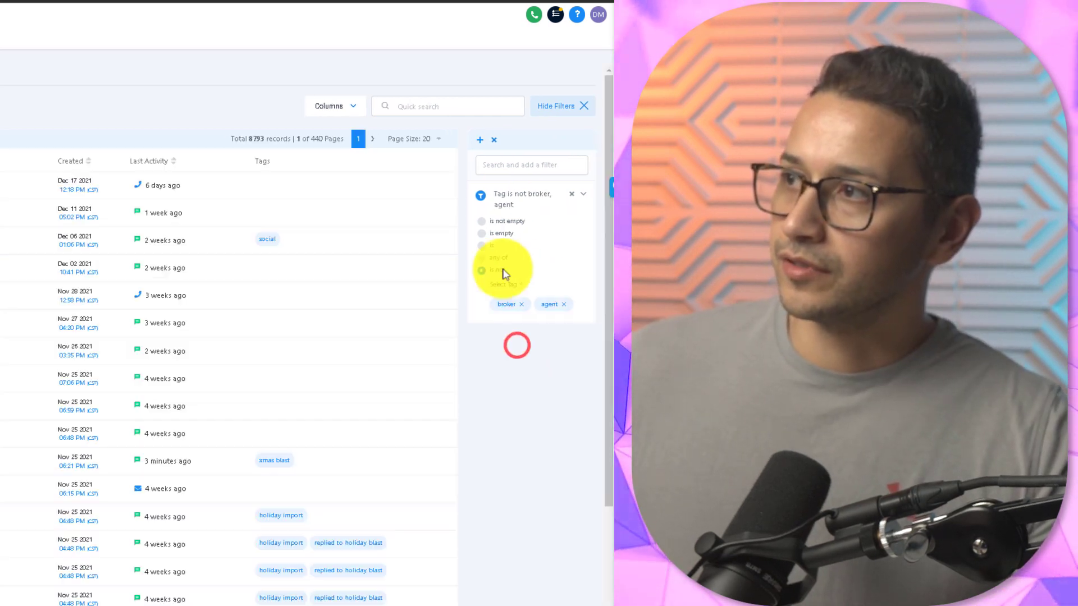
pyautogui.click(479, 140)
# Name the smart list 'Xmas Blast List (no agents/brokers)' and save it.
pyautogui.click(264, 99)
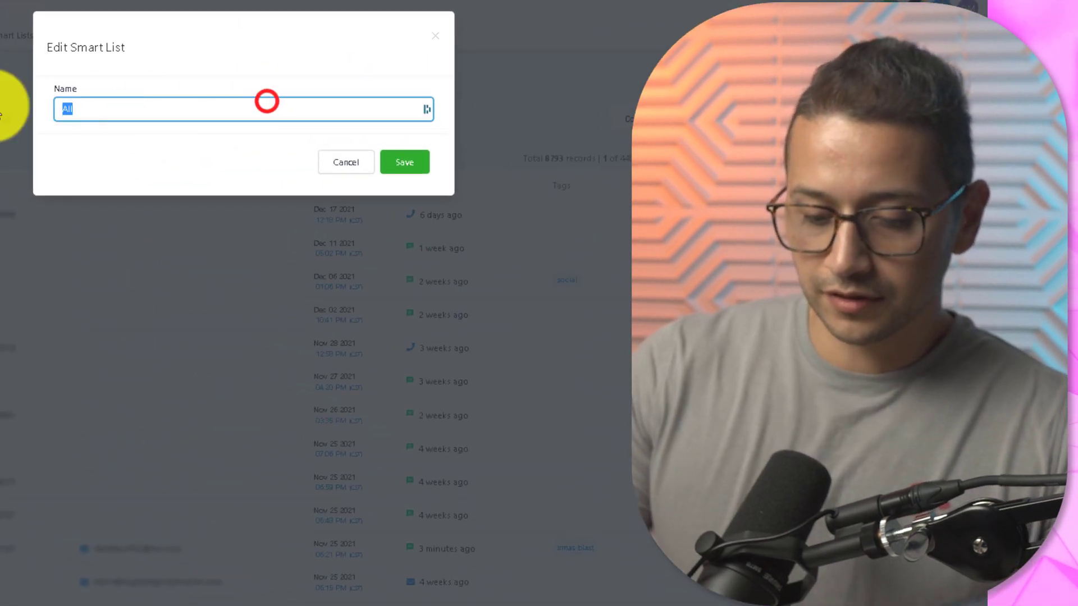
pyautogui.write('Xmas Blast Lis')
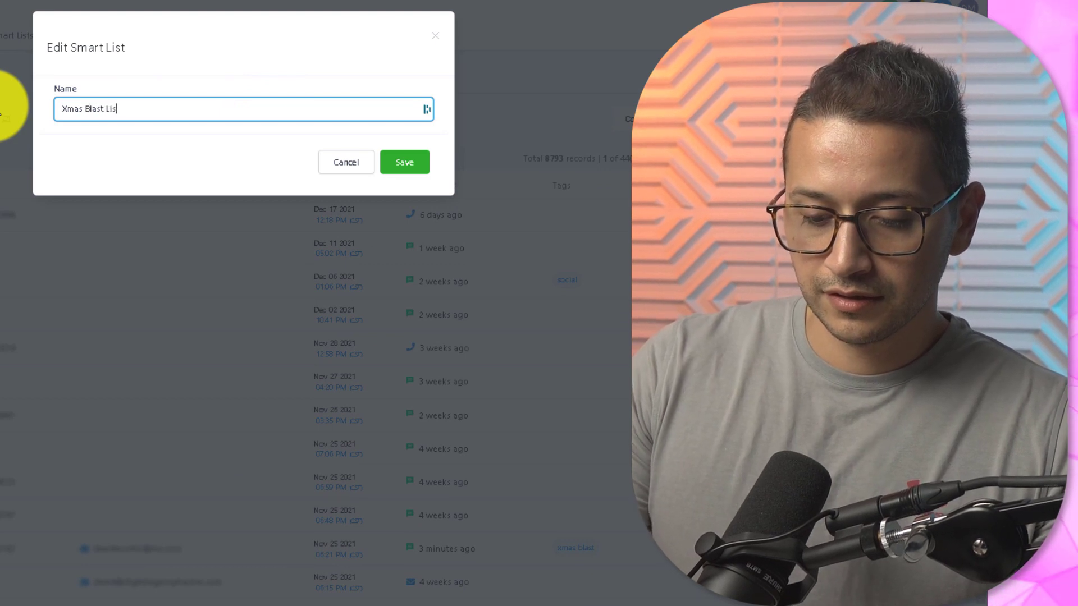
pyautogui.write('t ')
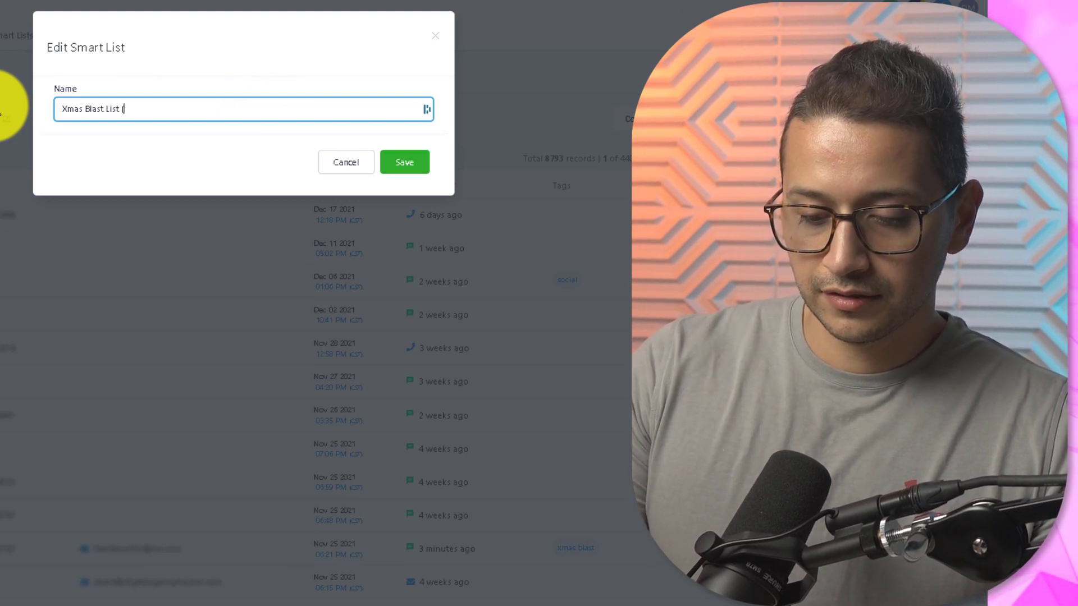
pyautogui.write('(no ')
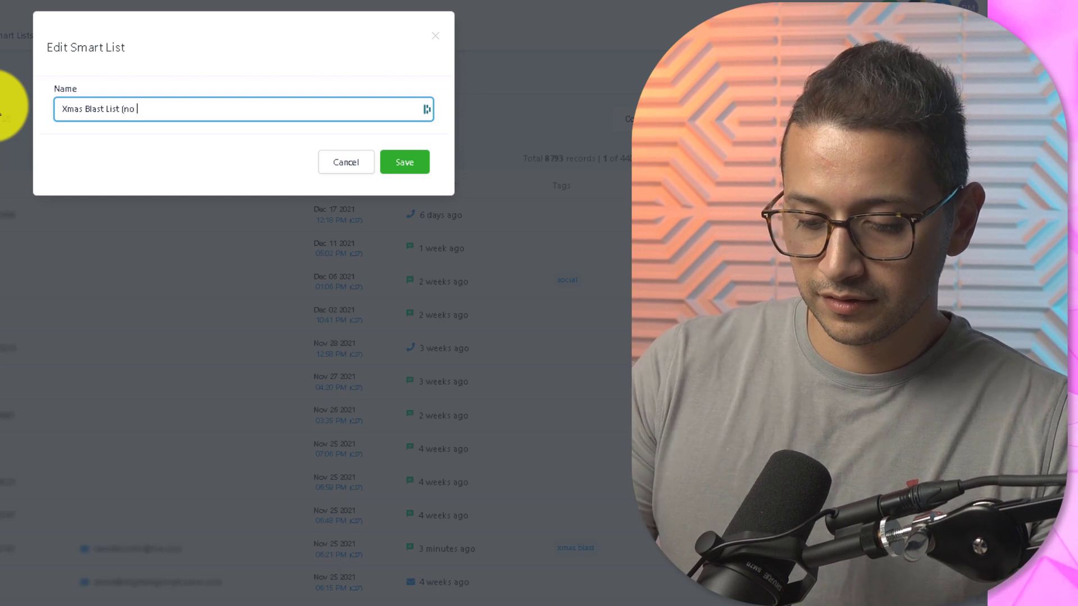
pyautogui.write('agents/')
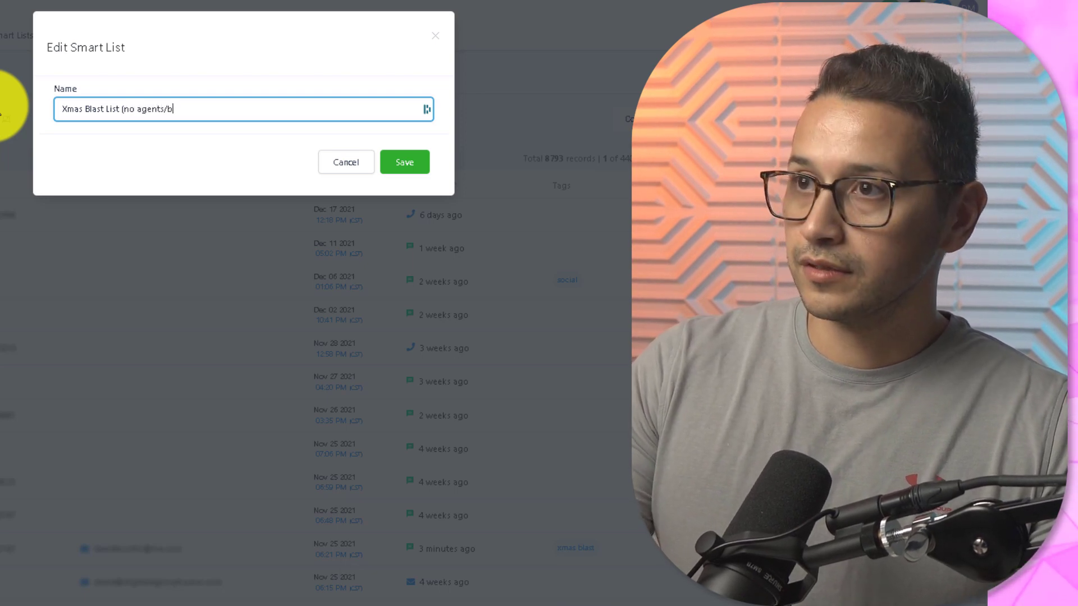
pyautogui.write('brokers)')
pyautogui.press('Return')
# Select all 8793 contacts and start adding them to a workflow.
pyautogui.click(8, 149)
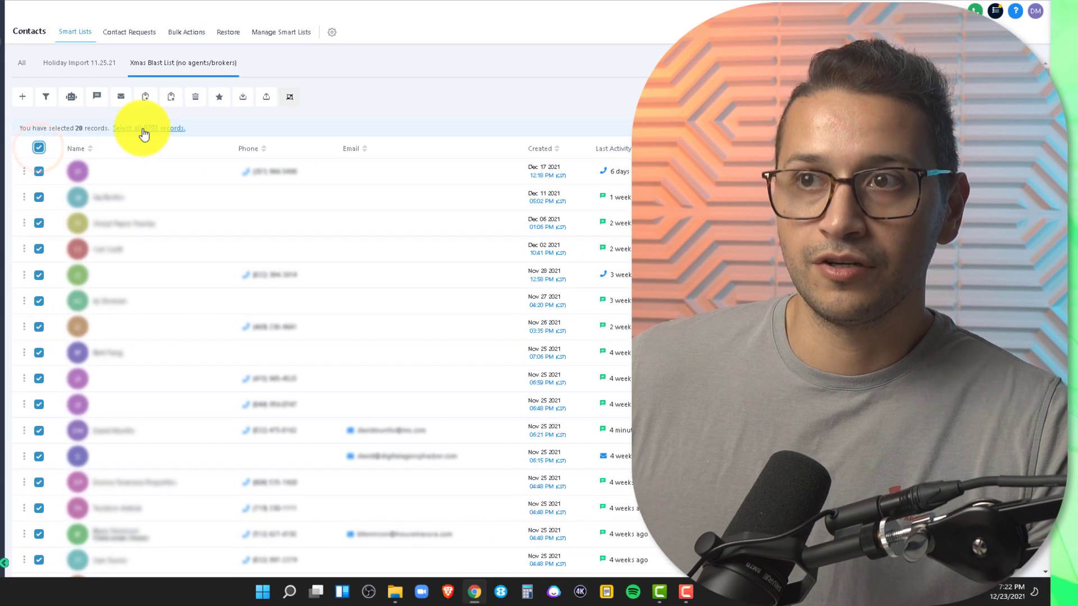
pyautogui.click(144, 133)
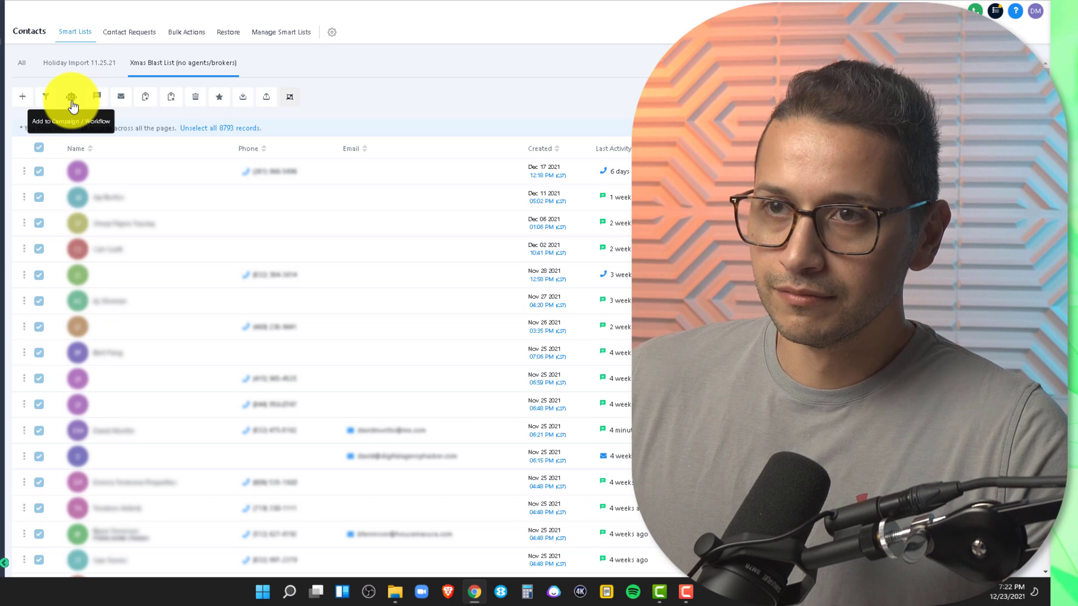
pyautogui.click(72, 105)
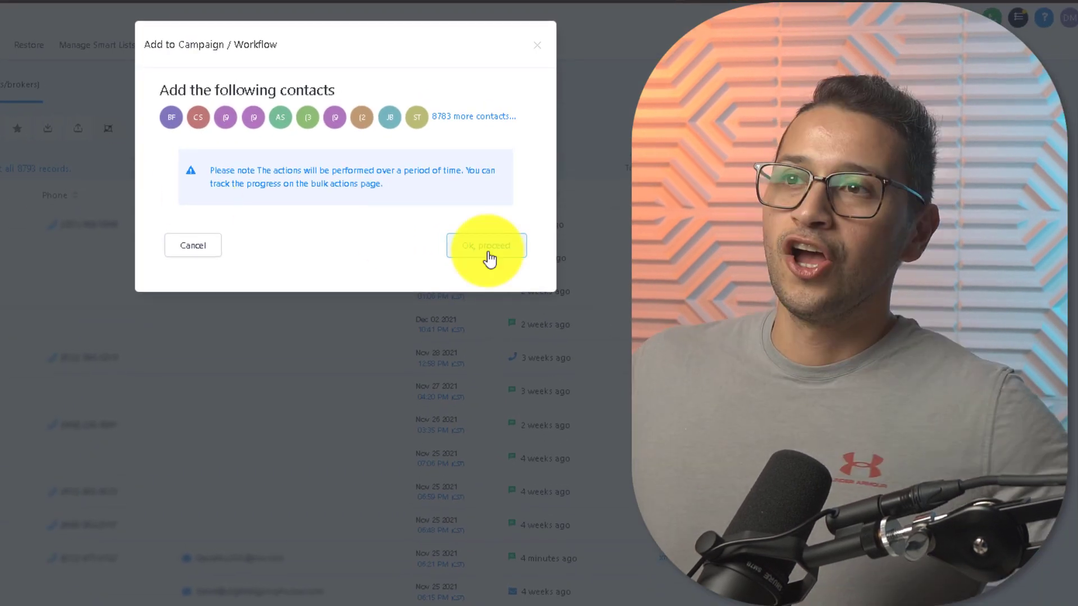
# Choose Workflow - XMAS Blast as the target of the bulk add.
pyautogui.click(487, 252)
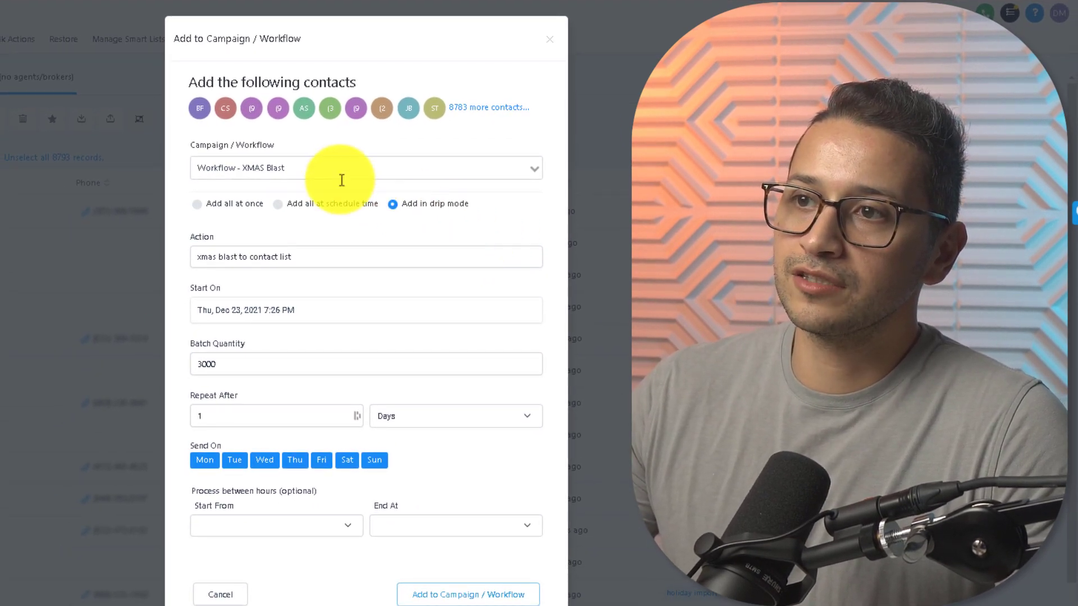
pyautogui.click(314, 170)
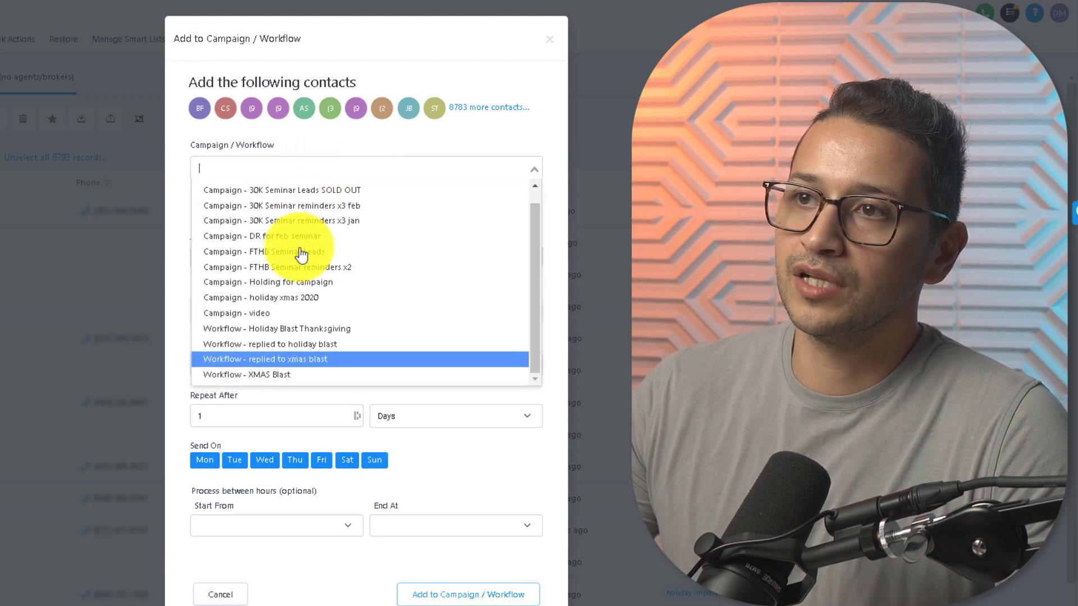
pyautogui.click(276, 375)
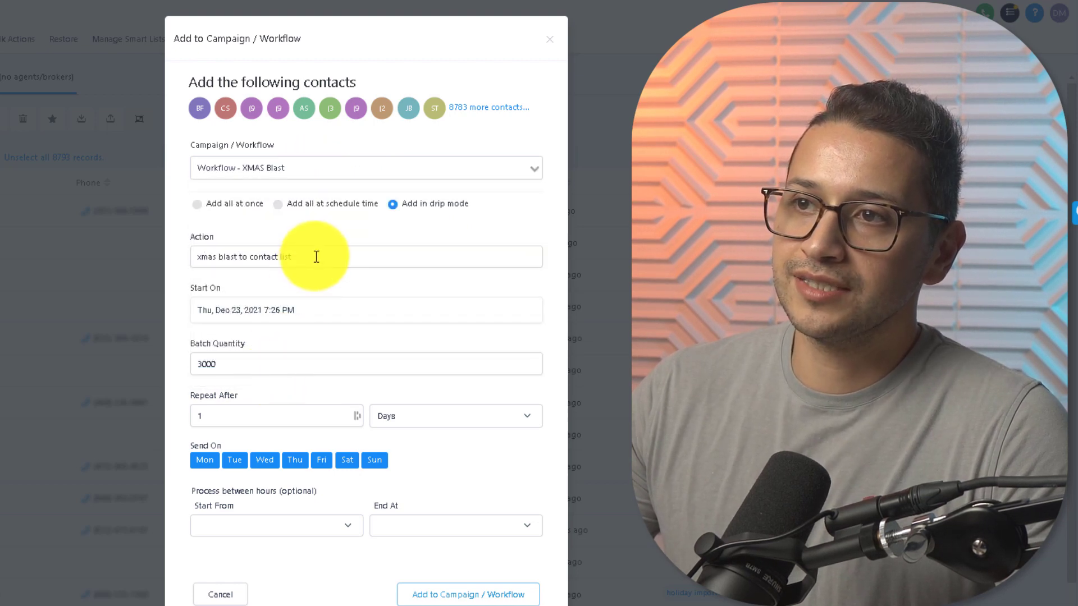
pyautogui.moveTo(316, 256); pyautogui.dragTo(139, 269)
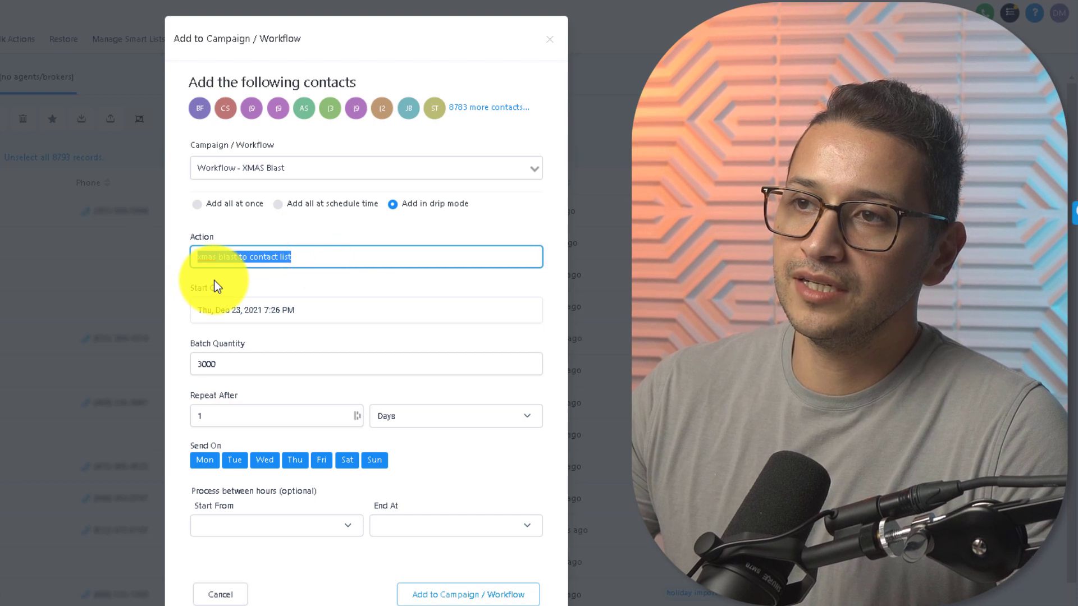
# Schedule the drip from Dec 23, 7:27 PM, in batches of 3000 repeating every 1 day.
pyautogui.click(310, 313)
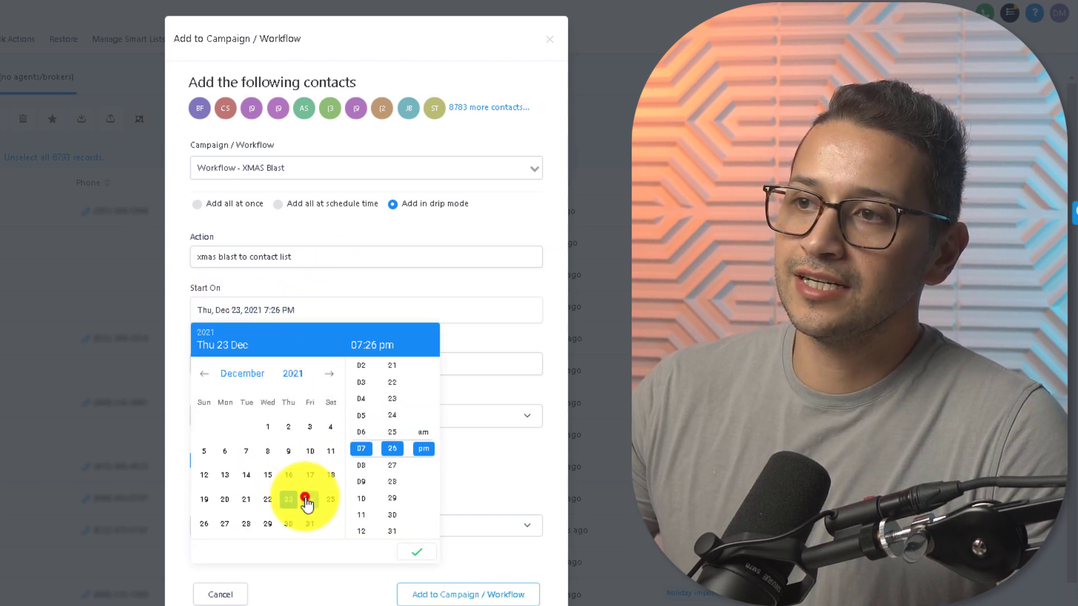
pyautogui.click(306, 499)
pyautogui.click(289, 499)
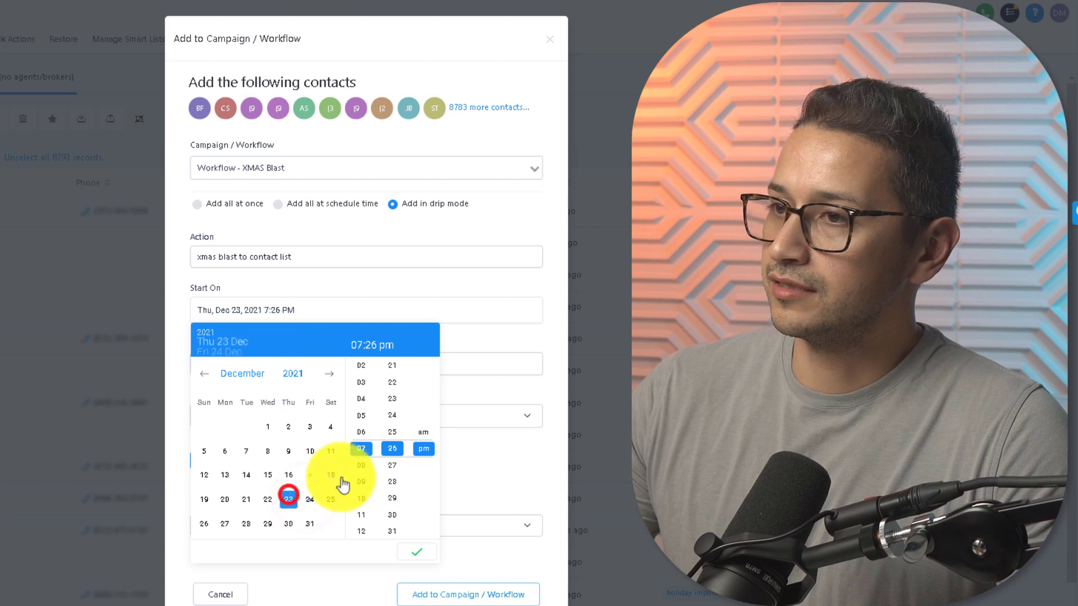
pyautogui.click(393, 465)
pyautogui.click(416, 553)
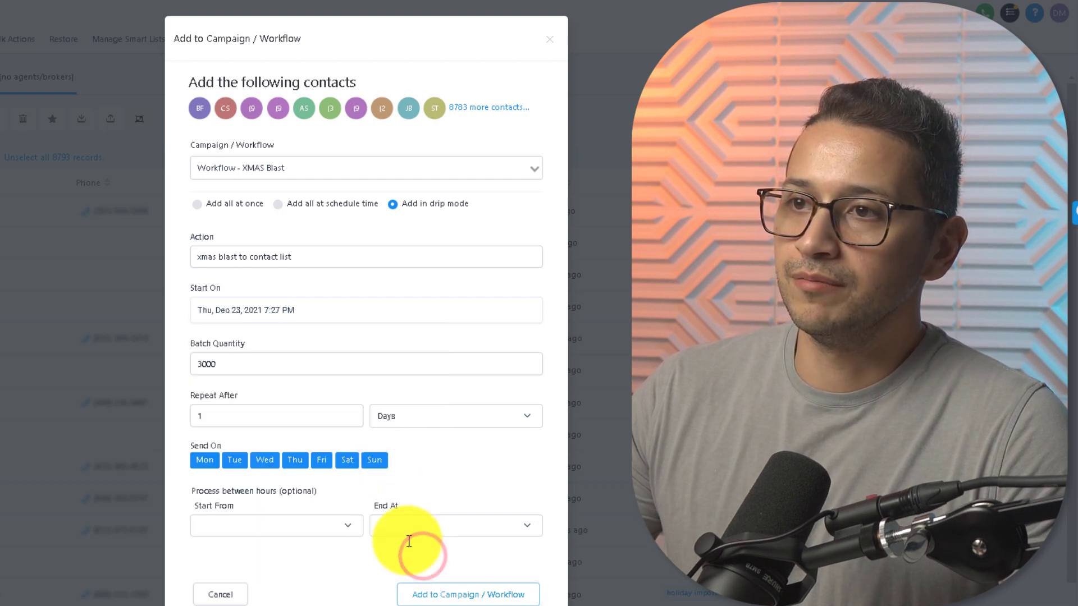
pyautogui.doubleClick(227, 364)
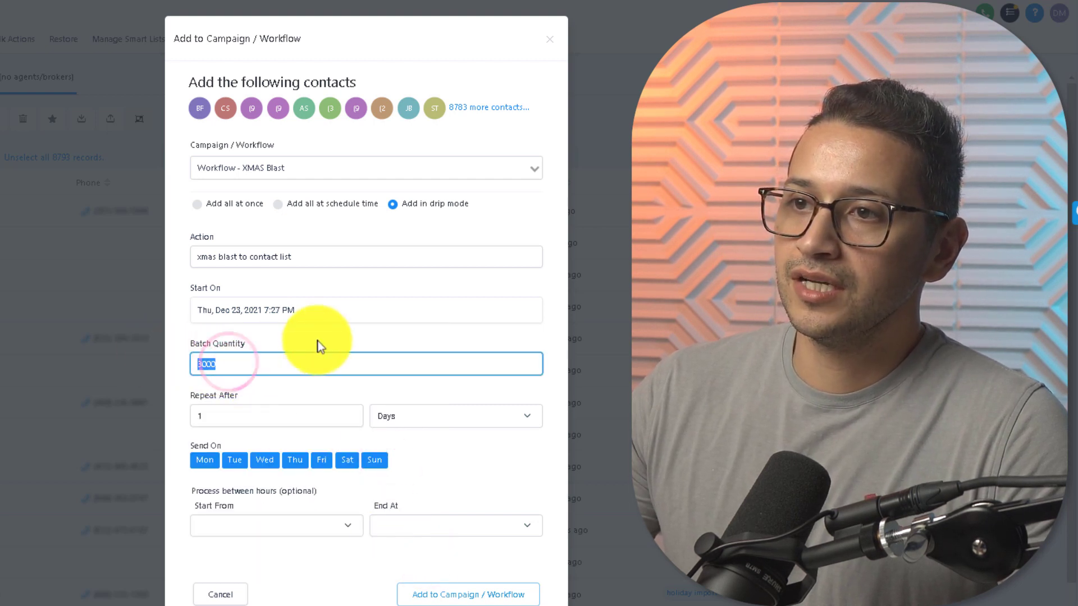
pyautogui.click(322, 343)
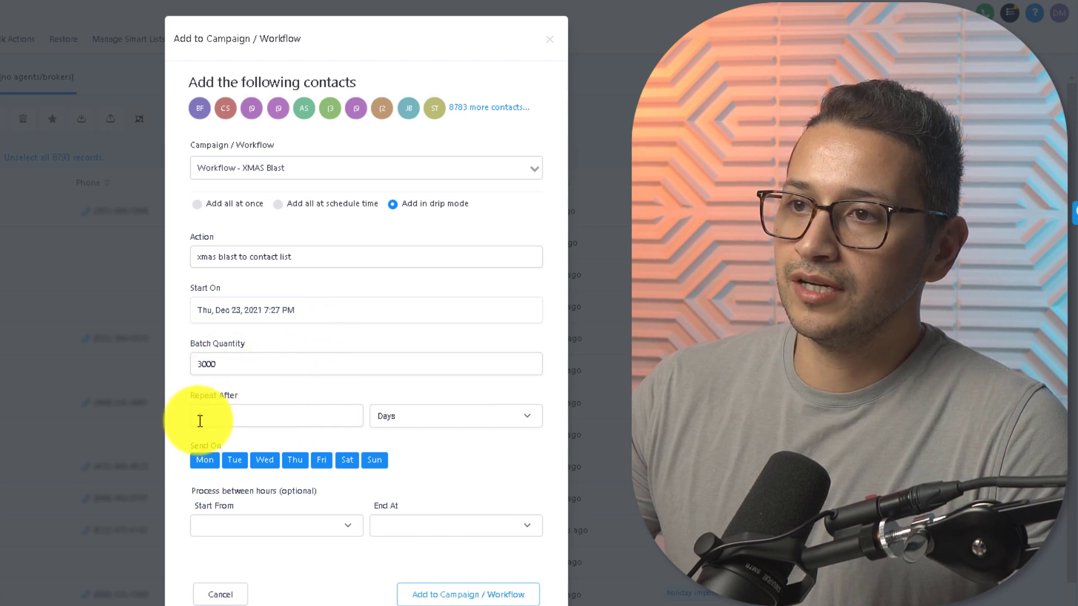
pyautogui.click(199, 421)
pyautogui.write('1')
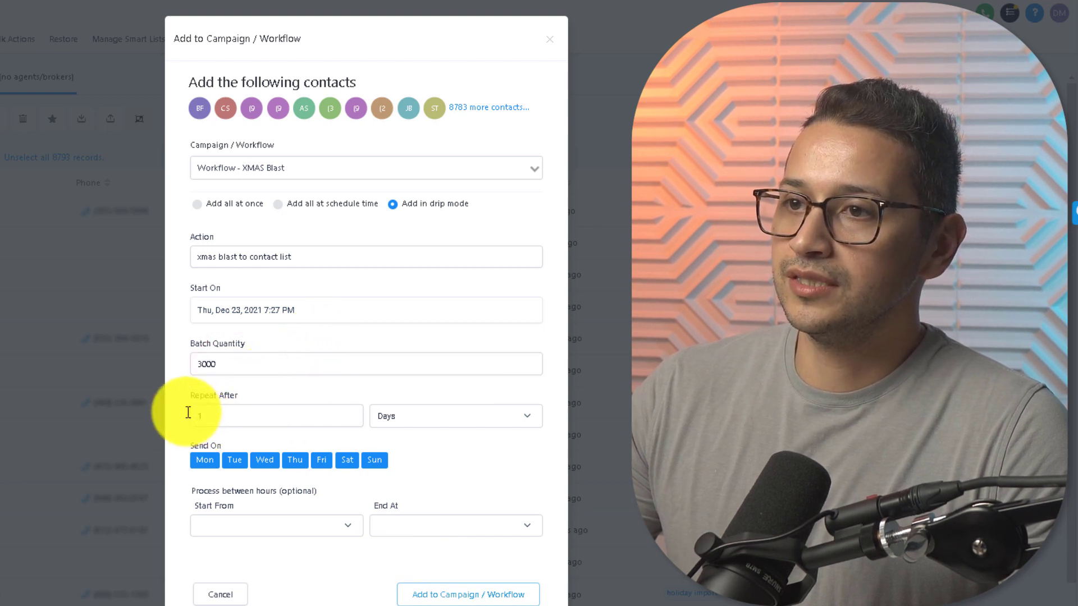
# Confirm the bulk add, open its progress page in a new tab, and dismiss the confirmation.
pyautogui.click(481, 596)
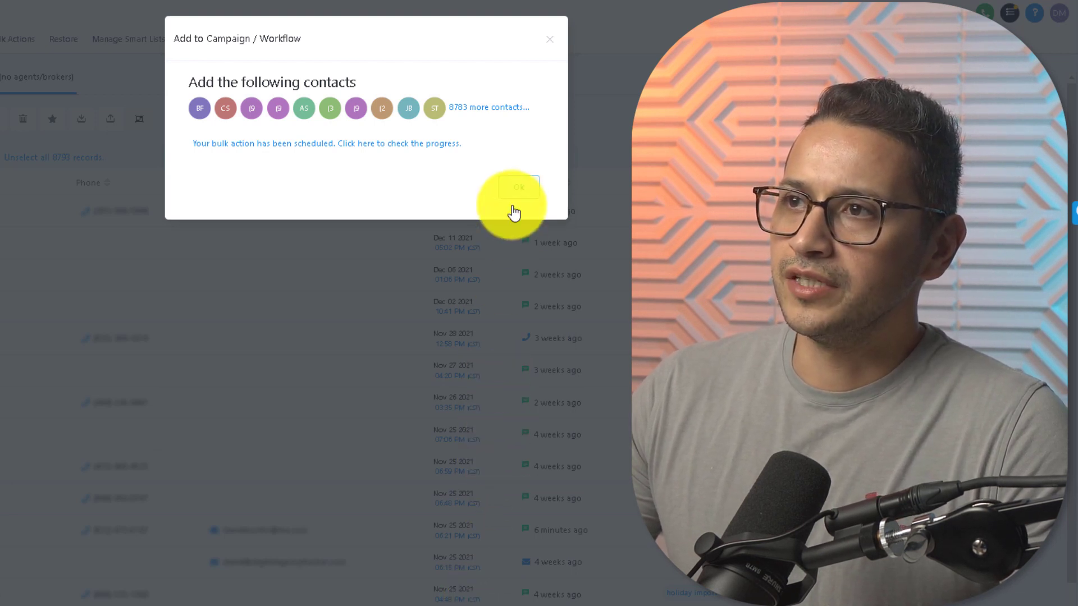
pyautogui.rightClick(425, 143)
pyautogui.click(440, 153)
pyautogui.click(511, 186)
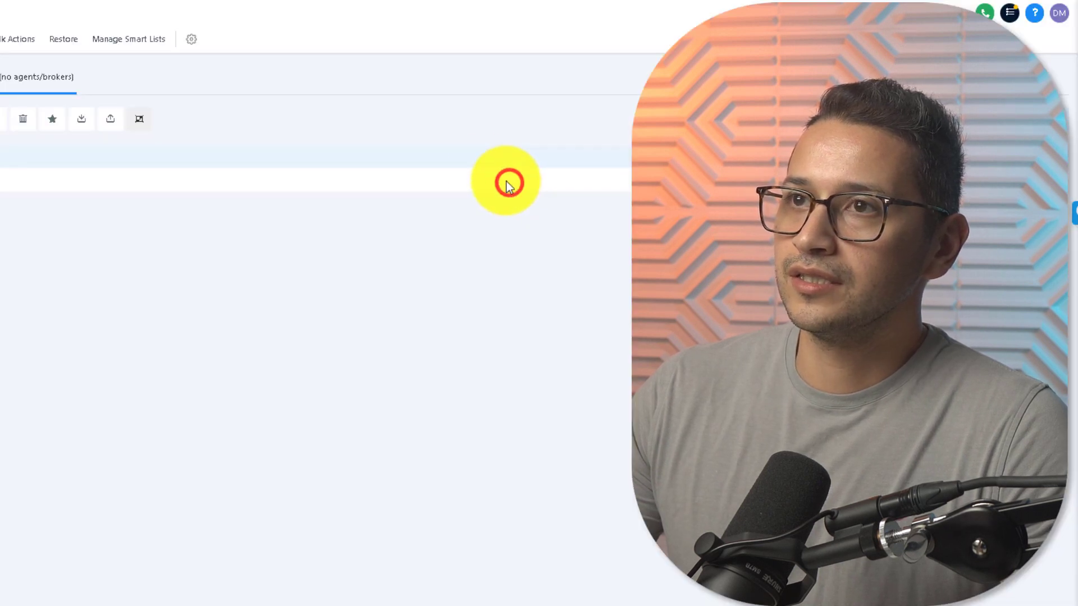